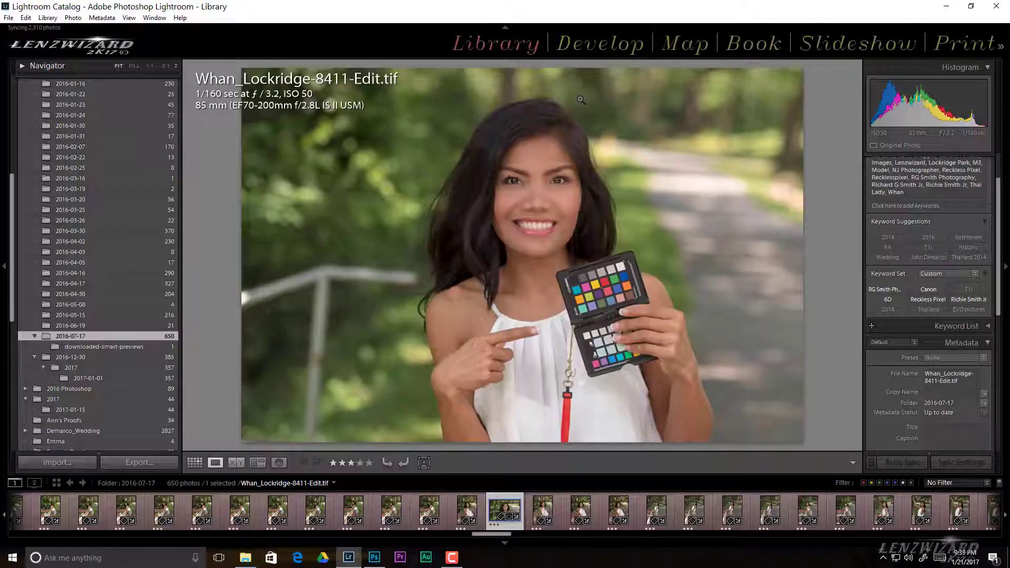
{"action": "key", "text": "d"}
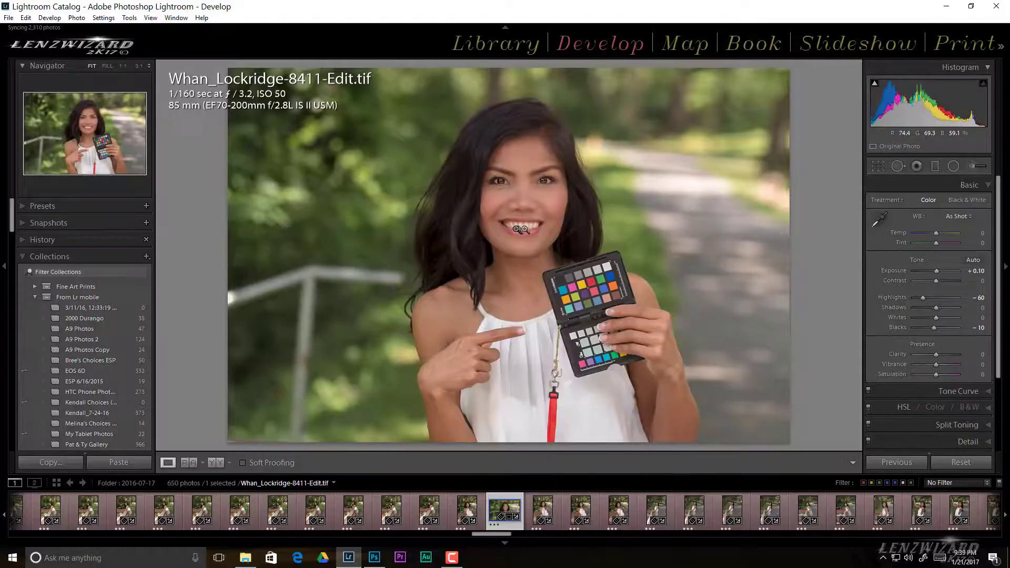
Zoom the preview from Fit to 1:1 on the model's teeth.
{"action": "left_click", "coordinate": [523, 228]}
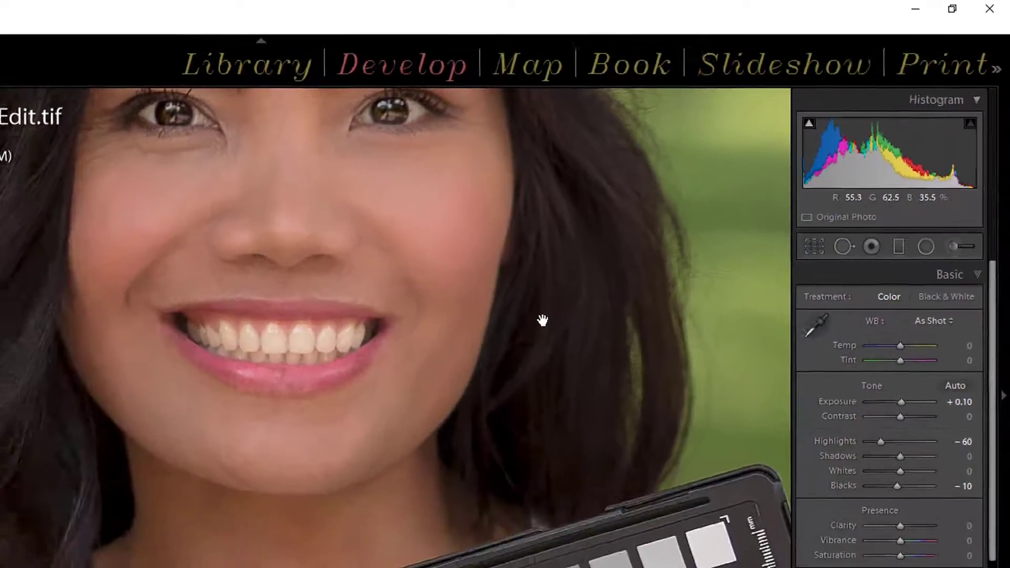
Load the Adjustment Brush with the Teeth Whitening preset (Exposure 0.40, Saturation −60).
{"action": "key", "text": "k"}
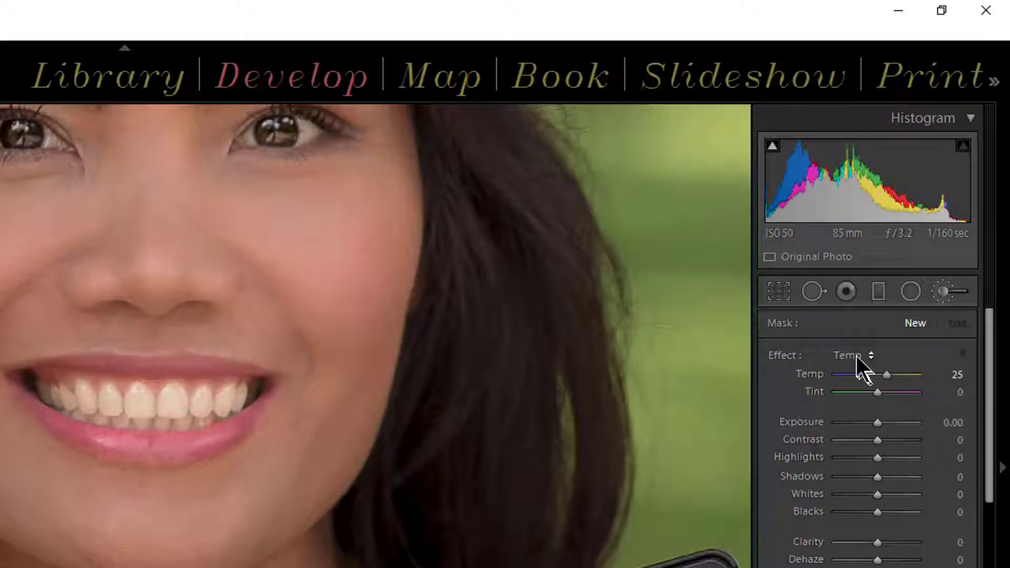
{"action": "left_click", "coordinate": [854, 356]}
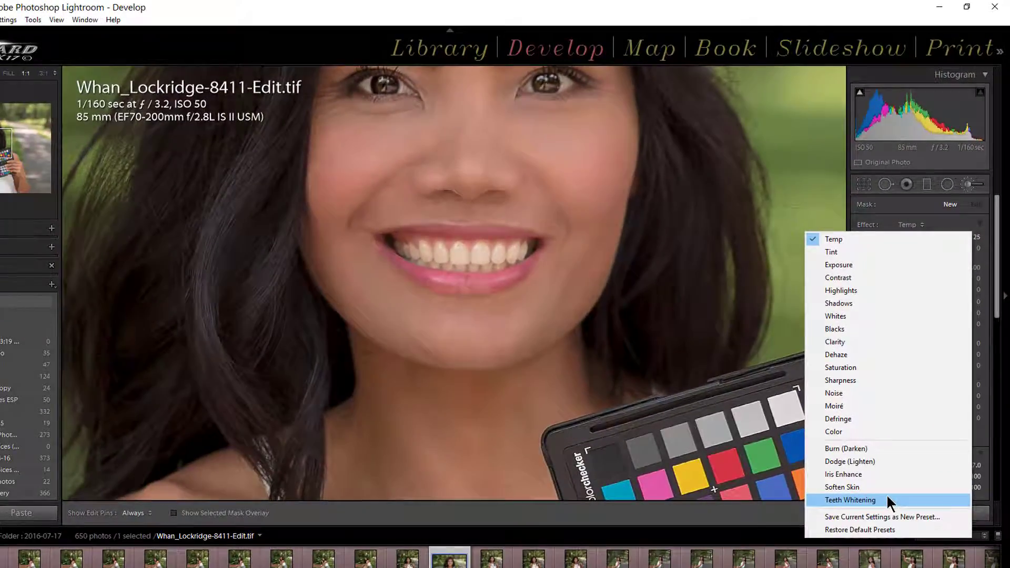
{"action": "left_click", "coordinate": [890, 501]}
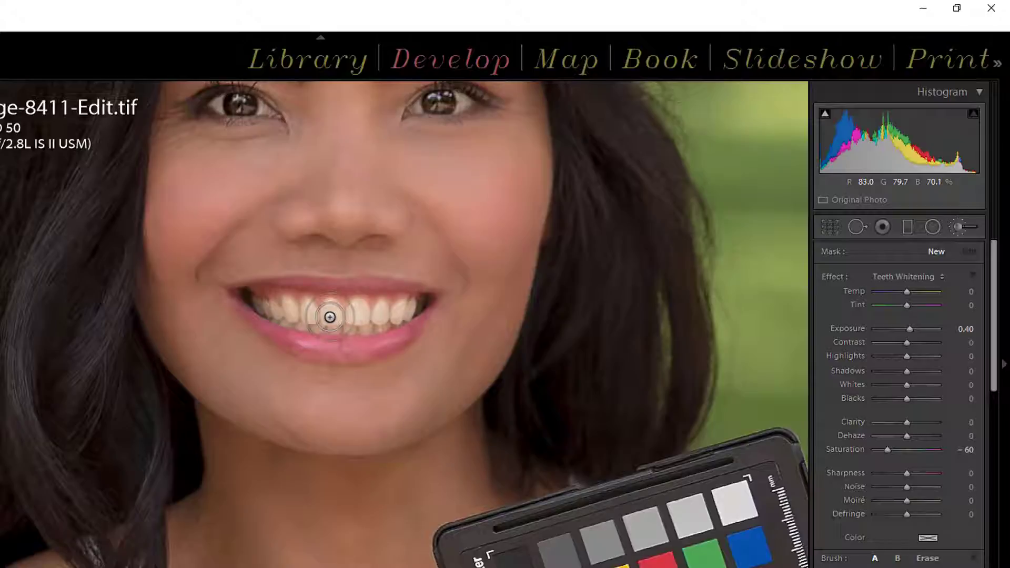
Place the whitening edit pin on the front teeth.
{"action": "left_click", "coordinate": [330, 317]}
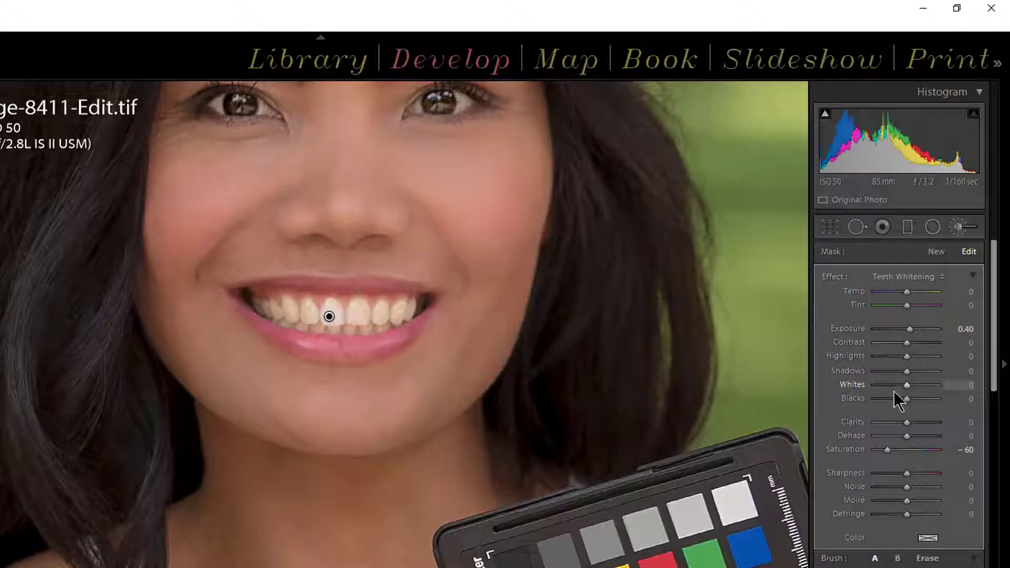
{"action": "scroll", "coordinate": [905, 543], "scroll_direction": "down", "scroll_amount": 3}
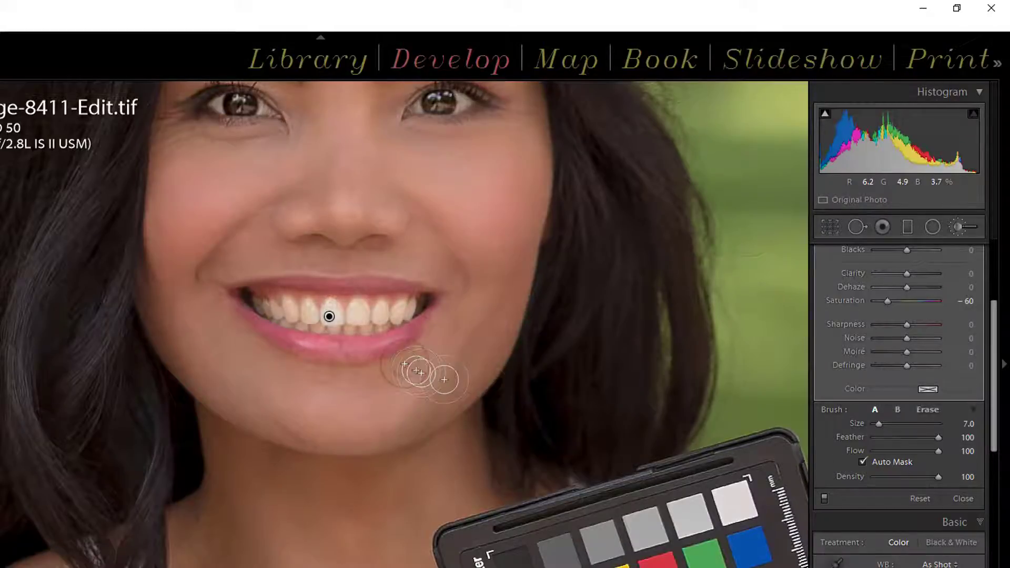
Paint whitening across the front teeth, shrinking the brush to size 5.
{"action": "left_click_drag", "start_coordinate": [349, 319], "coordinate": [356, 315]}
{"action": "key", "text": "bracketleft"}
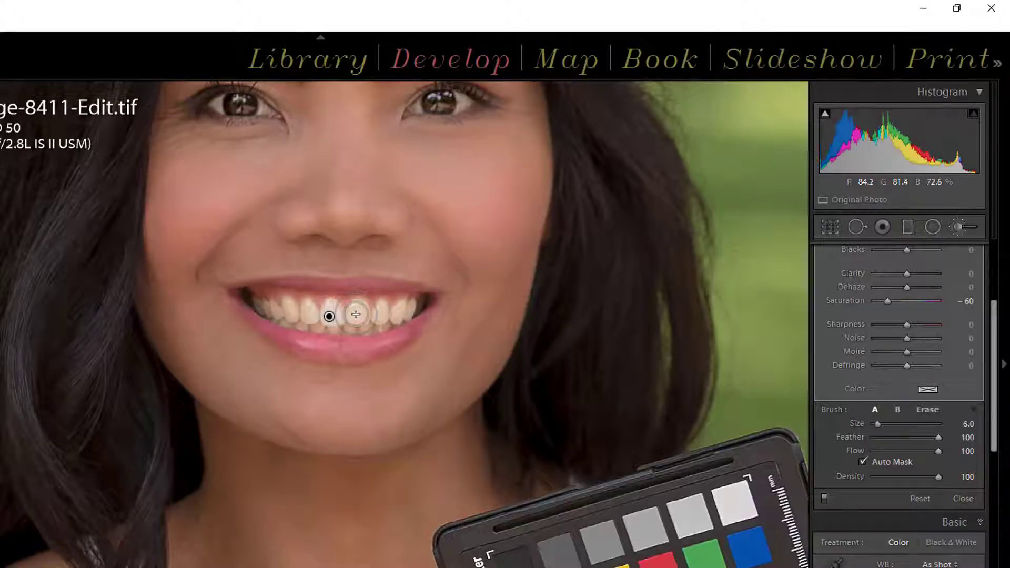
{"action": "key", "text": "bracketleft"}
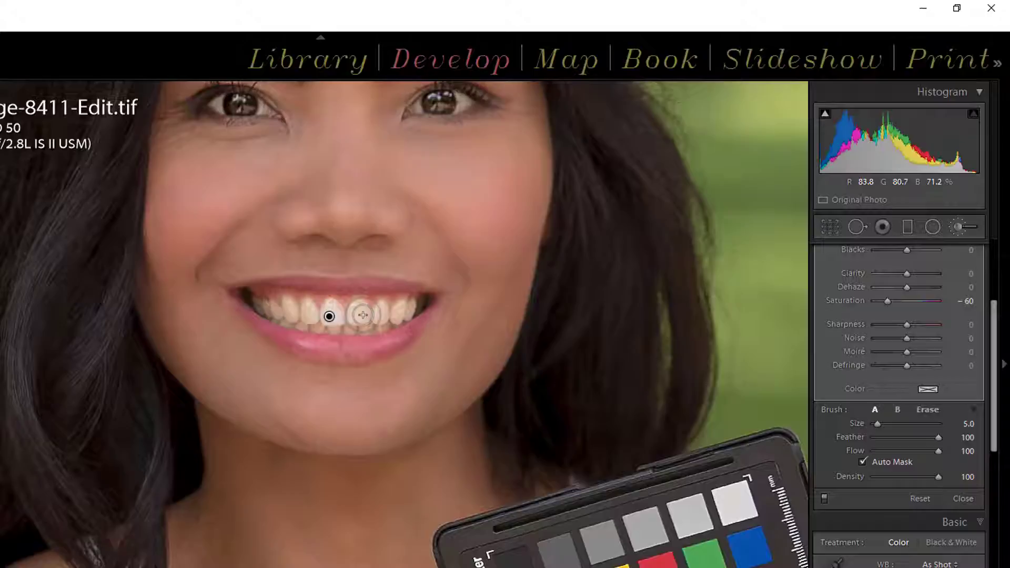
{"action": "left_click_drag", "start_coordinate": [362, 315], "coordinate": [360, 315]}
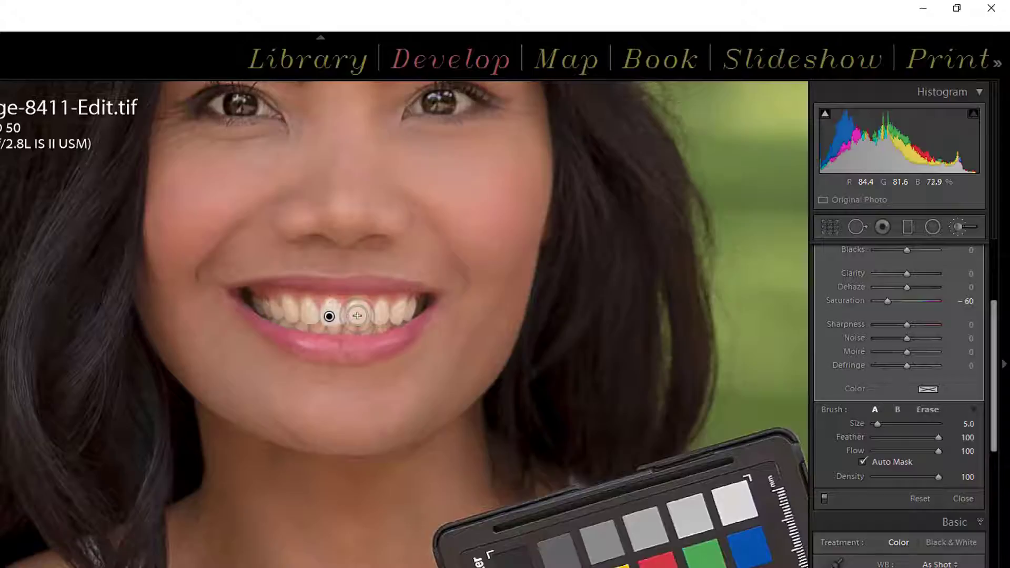
{"action": "mouse_move", "coordinate": [358, 316]}
{"action": "left_mouse_down"}
{"action": "mouse_move", "coordinate": [385, 311]}
{"action": "mouse_move", "coordinate": [355, 314]}
{"action": "mouse_move", "coordinate": [361, 321]}
{"action": "mouse_move", "coordinate": [350, 311]}
{"action": "left_mouse_up"}
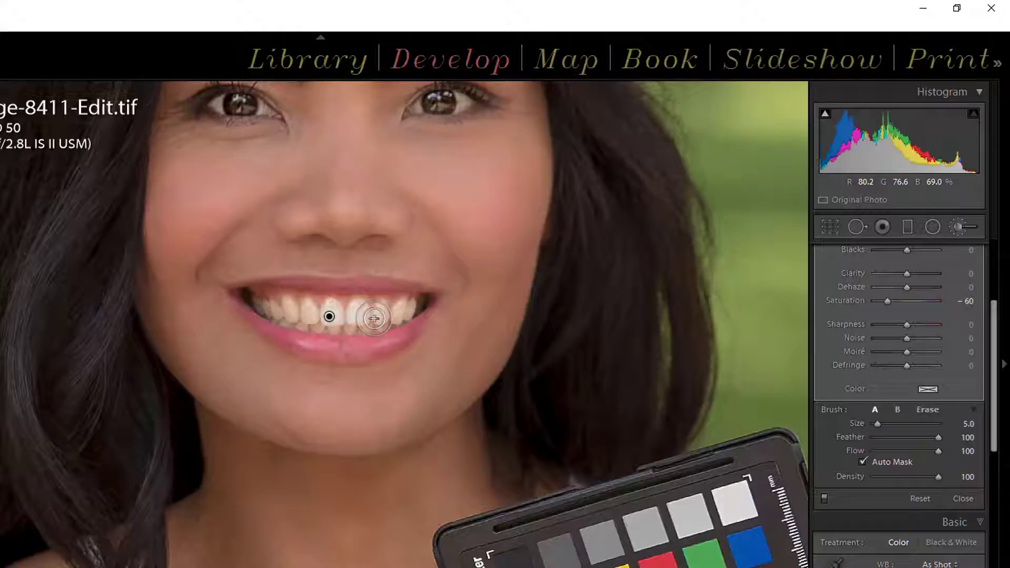
{"action": "mouse_move", "coordinate": [355, 317]}
{"action": "left_mouse_down"}
{"action": "mouse_move", "coordinate": [337, 316]}
{"action": "mouse_move", "coordinate": [371, 315]}
{"action": "mouse_move", "coordinate": [276, 308]}
{"action": "mouse_move", "coordinate": [398, 314]}
{"action": "mouse_move", "coordinate": [342, 332]}
{"action": "mouse_move", "coordinate": [331, 318]}
{"action": "left_mouse_up"}
Whiten the teeth's lower edges with a size 1–2 brush, ending at size 2.
{"action": "key", "text": "bracketleft"}
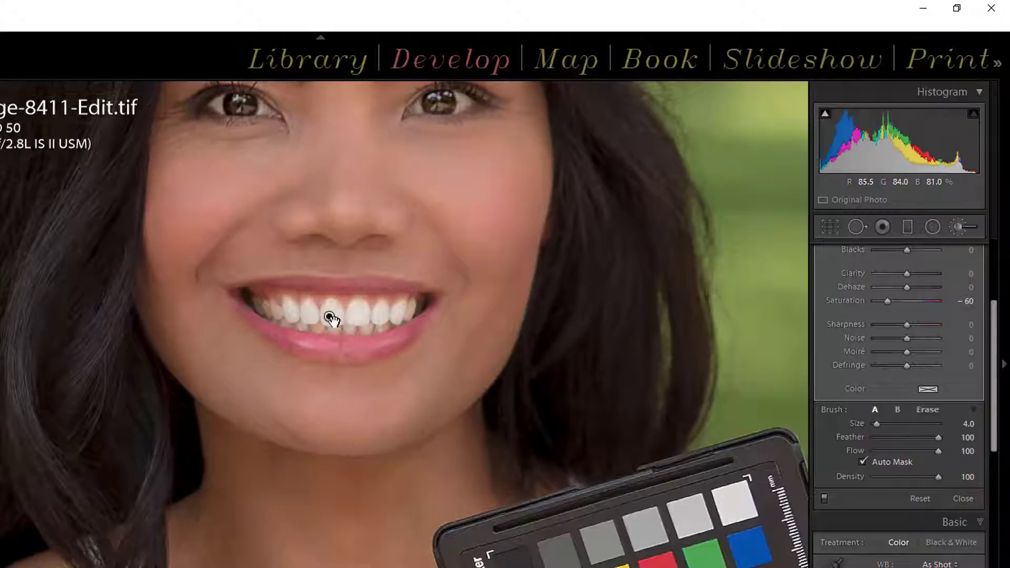
{"action": "key", "text": "bracketleft"}
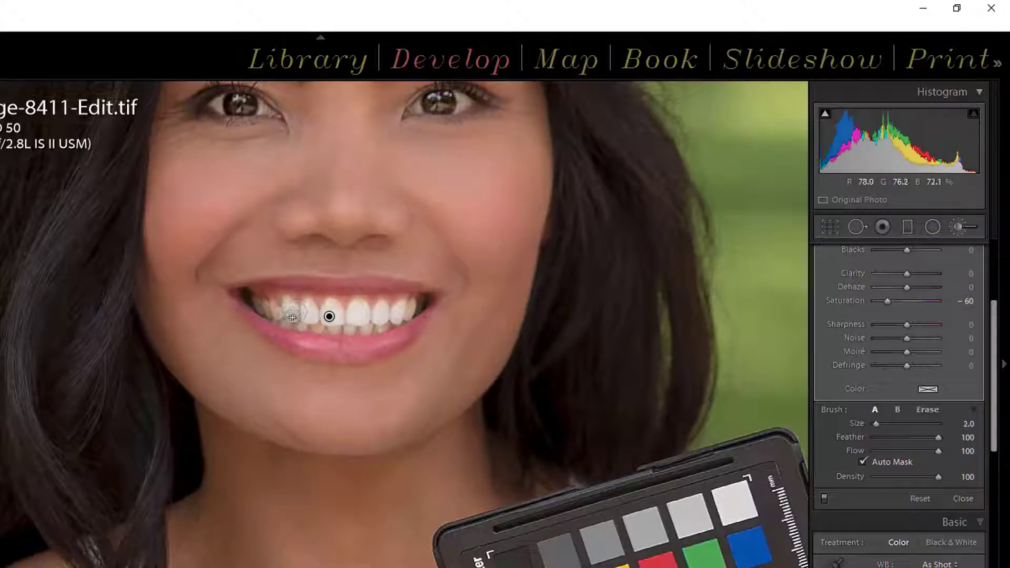
{"action": "key", "text": "bracketleft"}
{"action": "mouse_move", "coordinate": [306, 323]}
{"action": "left_mouse_down"}
{"action": "mouse_move", "coordinate": [390, 322]}
{"action": "mouse_move", "coordinate": [359, 327]}
{"action": "mouse_move", "coordinate": [259, 309]}
{"action": "left_mouse_up"}
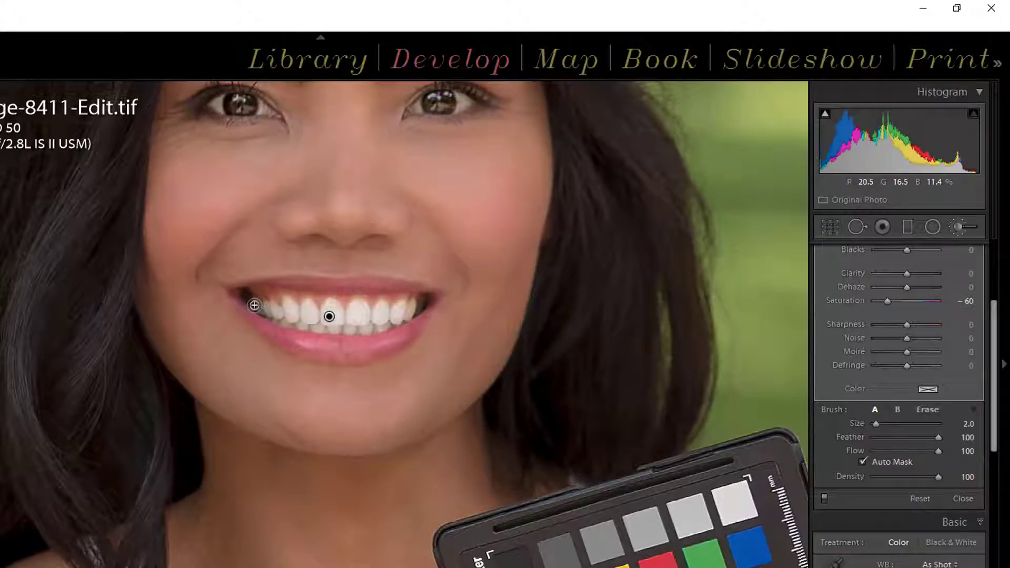
{"action": "key", "text": "bracketleft"}
{"action": "key", "text": "h"}
{"action": "mouse_move", "coordinate": [258, 304]}
{"action": "left_mouse_down"}
{"action": "mouse_move", "coordinate": [313, 327]}
{"action": "mouse_move", "coordinate": [286, 317]}
{"action": "mouse_move", "coordinate": [299, 324]}
{"action": "left_mouse_up"}
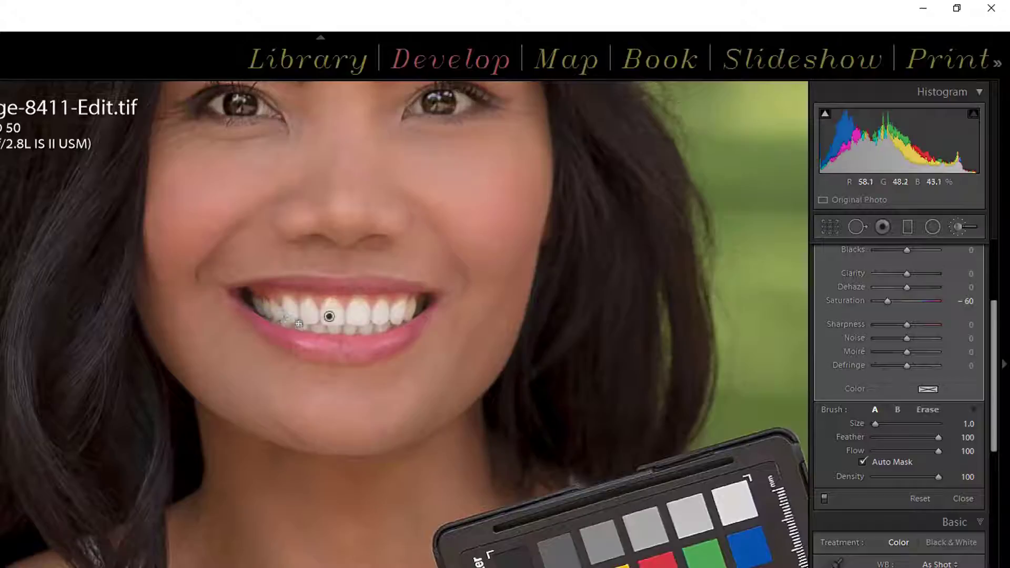
{"action": "key", "text": "bracketright"}
Show the red mask overlay and paint the missed rightmost and upper teeth with a size-3 brush.
{"action": "key", "text": "o"}
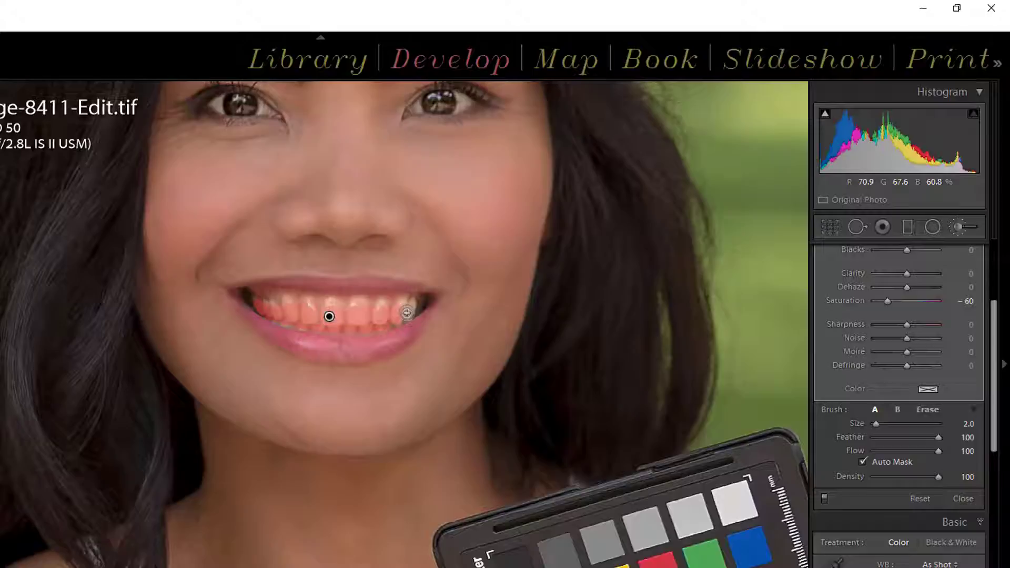
{"action": "left_click_drag", "start_coordinate": [407, 309], "coordinate": [368, 326]}
{"action": "key", "text": "bracketright"}
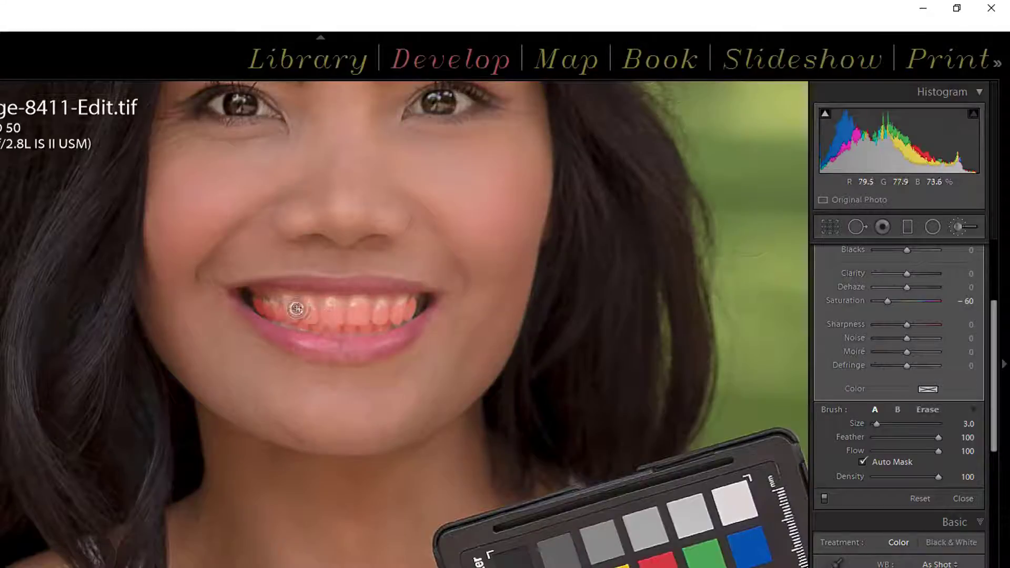
{"action": "mouse_move", "coordinate": [331, 311]}
{"action": "left_mouse_down"}
{"action": "mouse_move", "coordinate": [408, 310]}
{"action": "mouse_move", "coordinate": [271, 308]}
{"action": "mouse_move", "coordinate": [287, 329]}
{"action": "mouse_move", "coordinate": [313, 330]}
{"action": "mouse_move", "coordinate": [314, 316]}
{"action": "mouse_move", "coordinate": [285, 315]}
{"action": "mouse_move", "coordinate": [295, 325]}
{"action": "mouse_move", "coordinate": [377, 327]}
{"action": "mouse_move", "coordinate": [406, 314]}
{"action": "mouse_move", "coordinate": [274, 323]}
{"action": "left_mouse_up"}
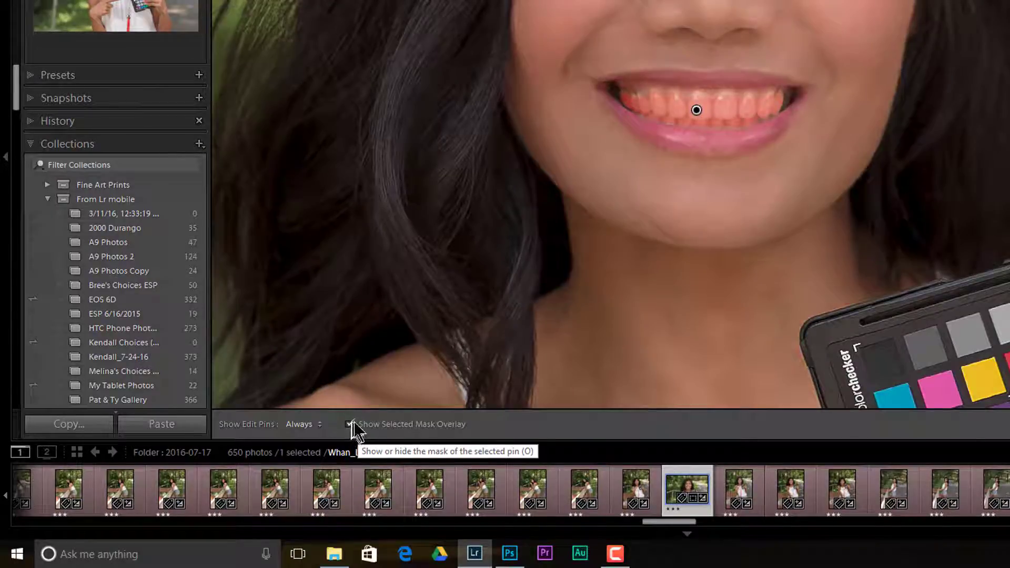
Toggle Show Selected Mask Overlay, leaving the red overlay hidden.
{"action": "left_click", "coordinate": [350, 424]}
{"action": "left_click", "coordinate": [350, 424]}
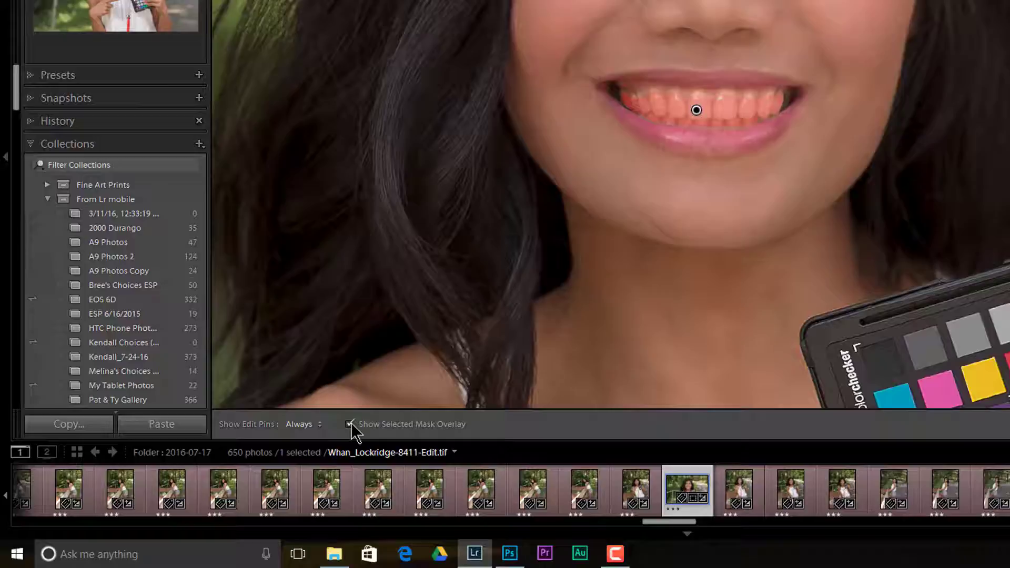
{"action": "left_click", "coordinate": [350, 424]}
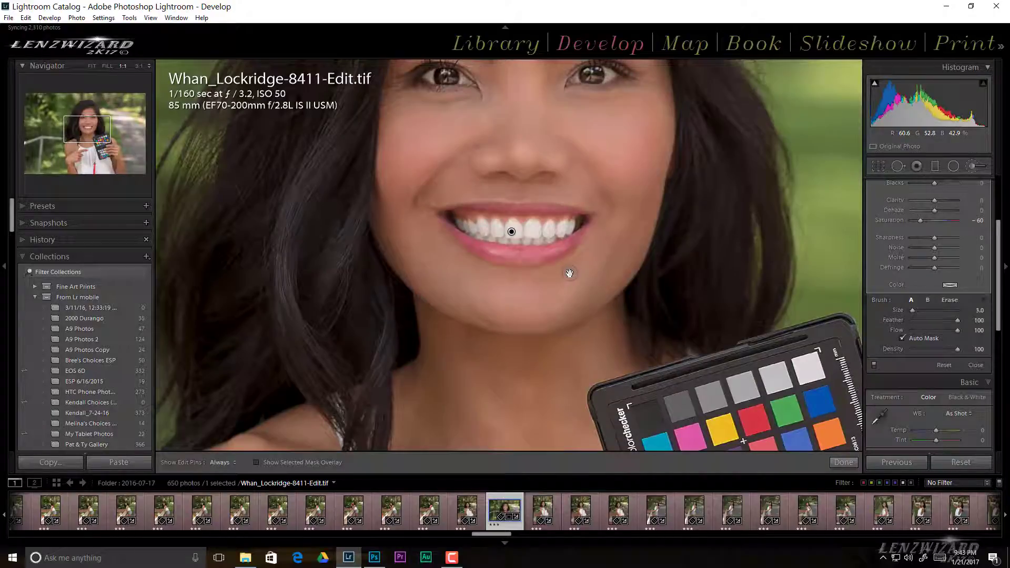
Zoom out to the whole photo and set edit pin visibility to Never.
{"action": "key", "text": "space"}
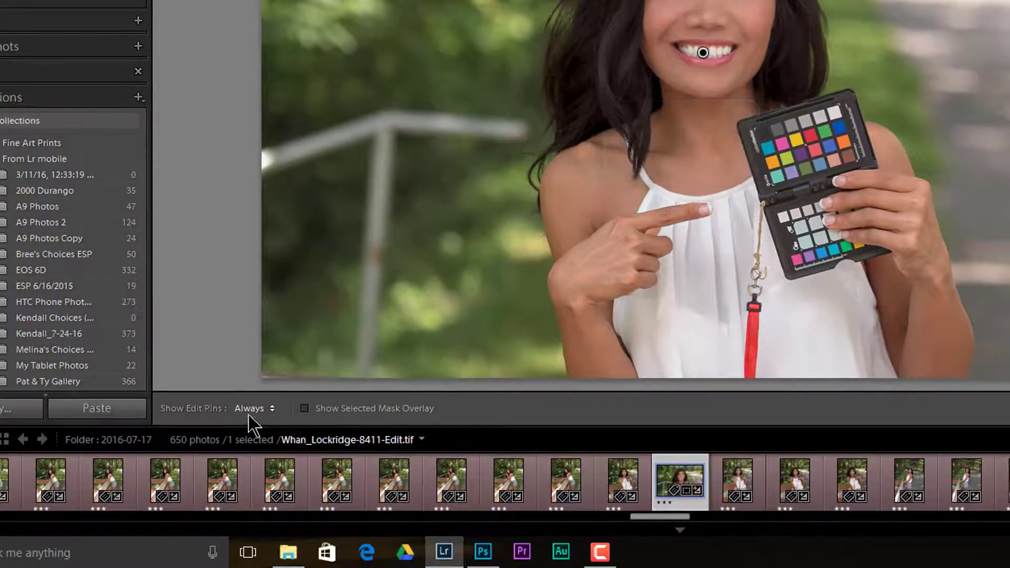
{"action": "left_click", "coordinate": [247, 411]}
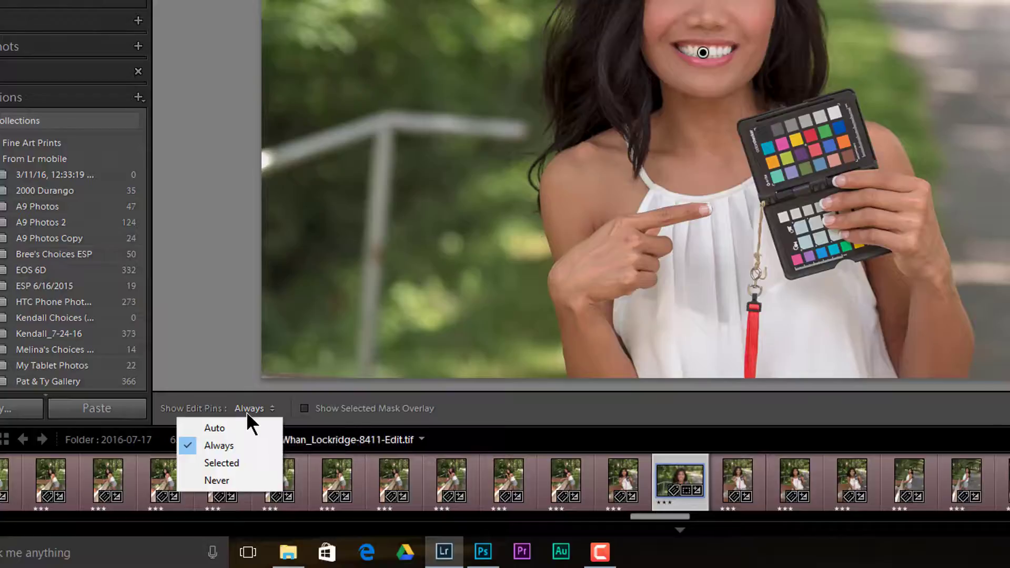
{"action": "left_click", "coordinate": [238, 476]}
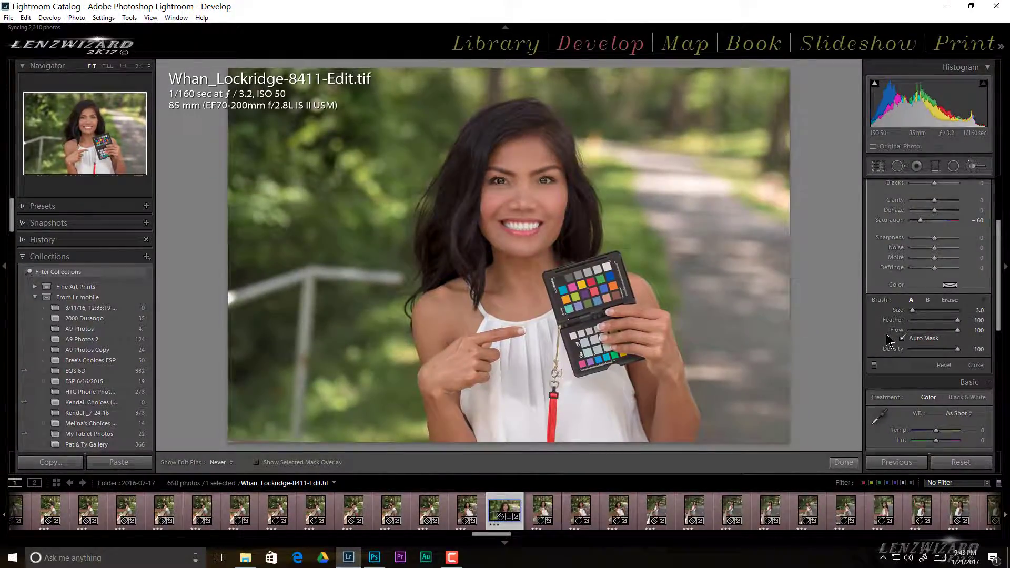
{"action": "scroll", "coordinate": [890, 340], "scroll_direction": "up", "scroll_amount": 5}
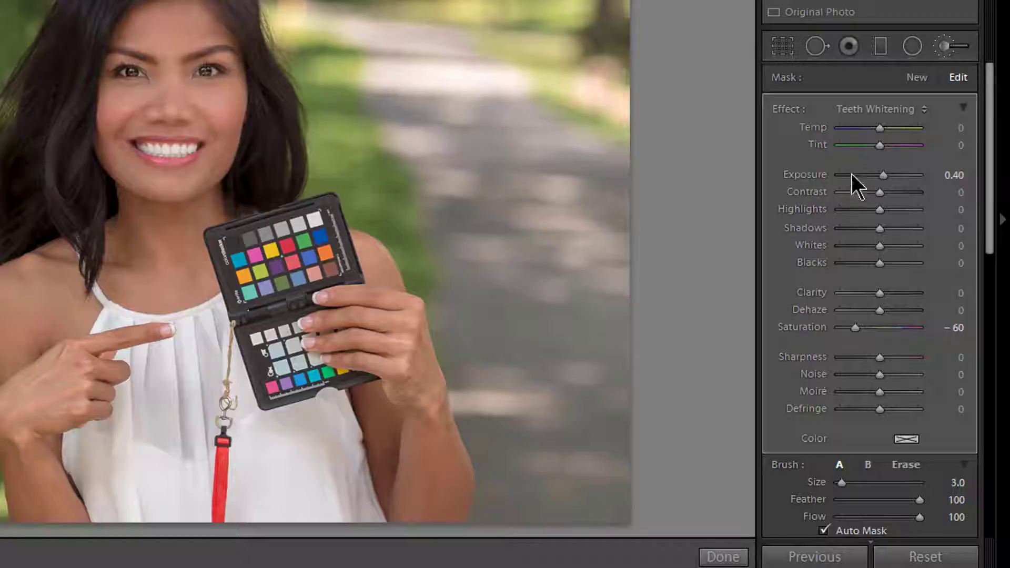
{"action": "scroll", "coordinate": [838, 277], "scroll_direction": "down", "scroll_amount": 3}
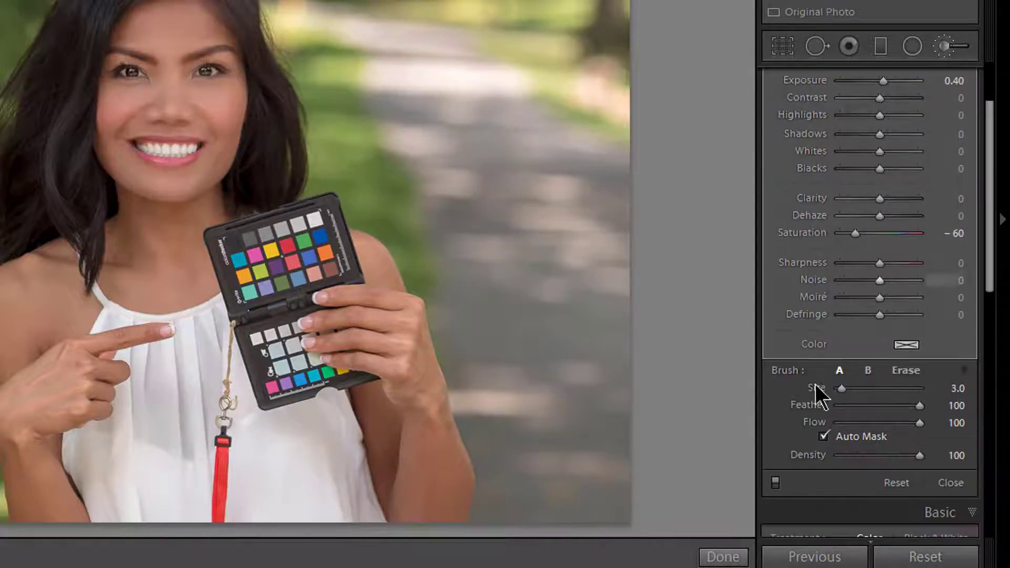
{"action": "left_click", "coordinate": [776, 483]}
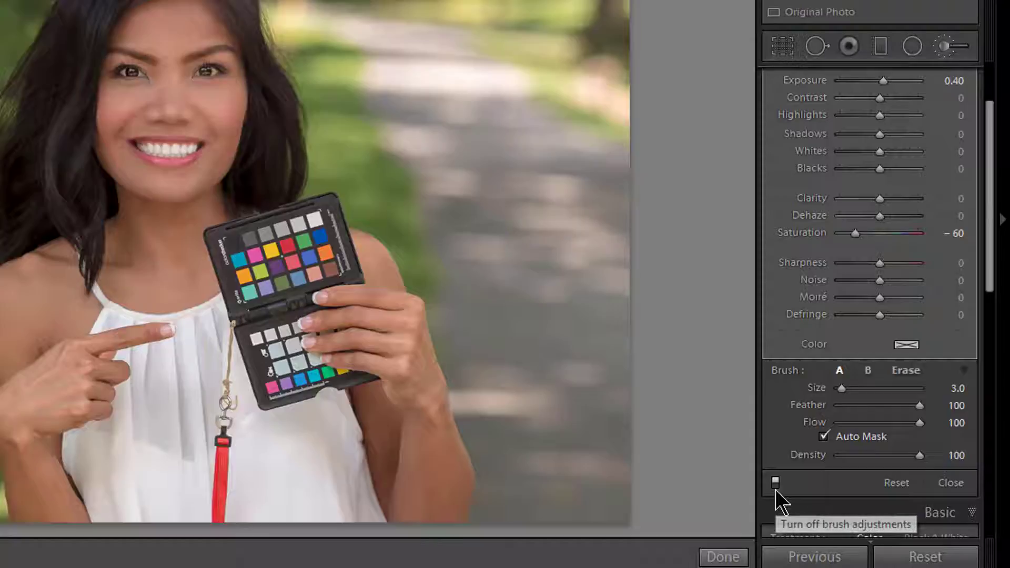
{"action": "left_click", "coordinate": [775, 489]}
{"action": "left_click", "coordinate": [776, 484]}
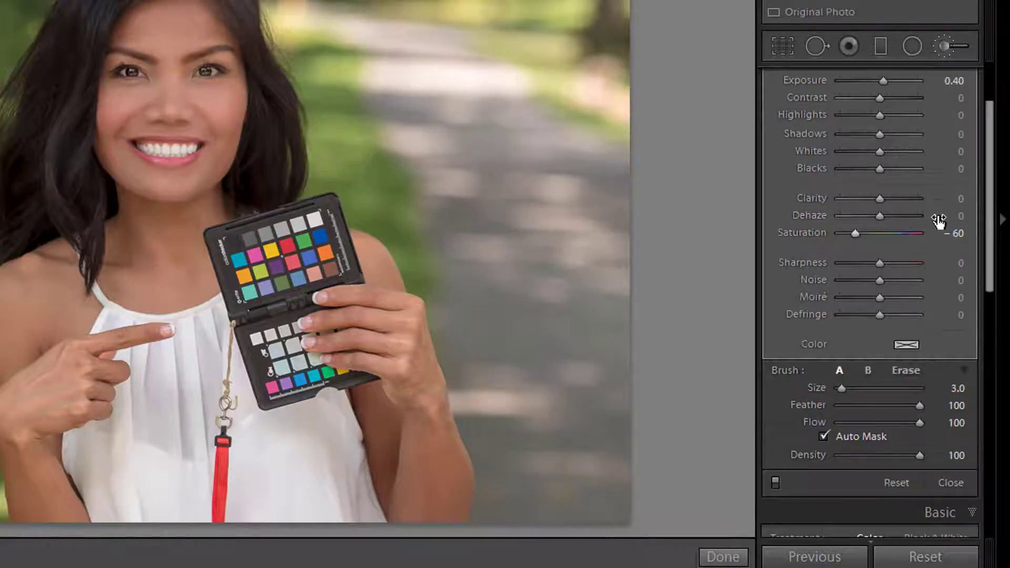
{"action": "scroll", "coordinate": [940, 220], "scroll_direction": "up", "scroll_amount": 3}
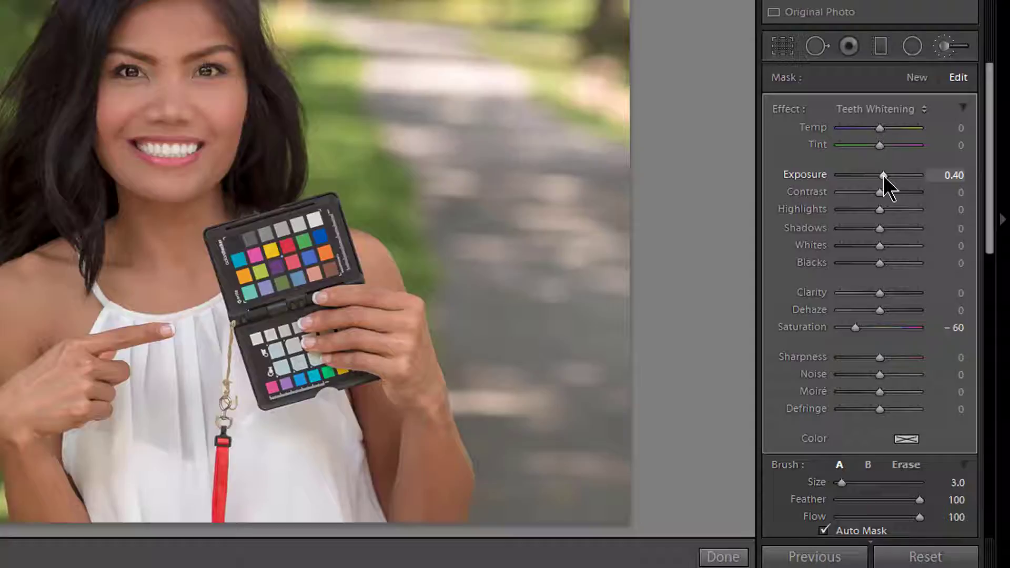
Test brush Exposure values, then set Exposure to 0.07.
{"action": "key", "text": "Up"}
{"action": "key", "text": "Up"}
{"action": "key", "text": "Up"}
{"action": "key", "text": "Up"}
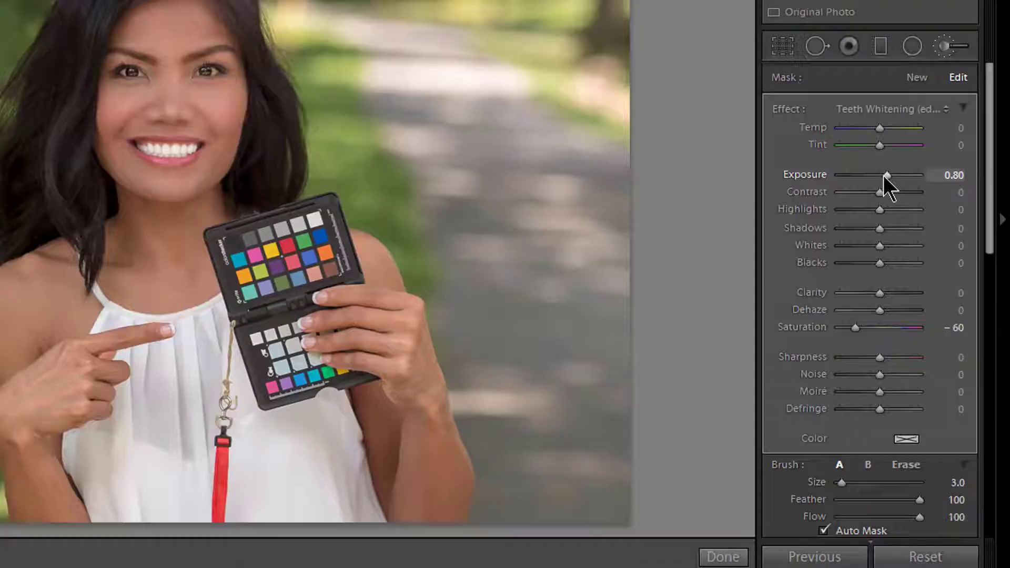
{"action": "key", "text": "Down"}
{"action": "key", "text": "Down"}
{"action": "key", "text": "Down"}
{"action": "key", "text": "Down"}
{"action": "key", "text": "Down"}
{"action": "key", "text": "Down"}
{"action": "key", "text": "Down"}
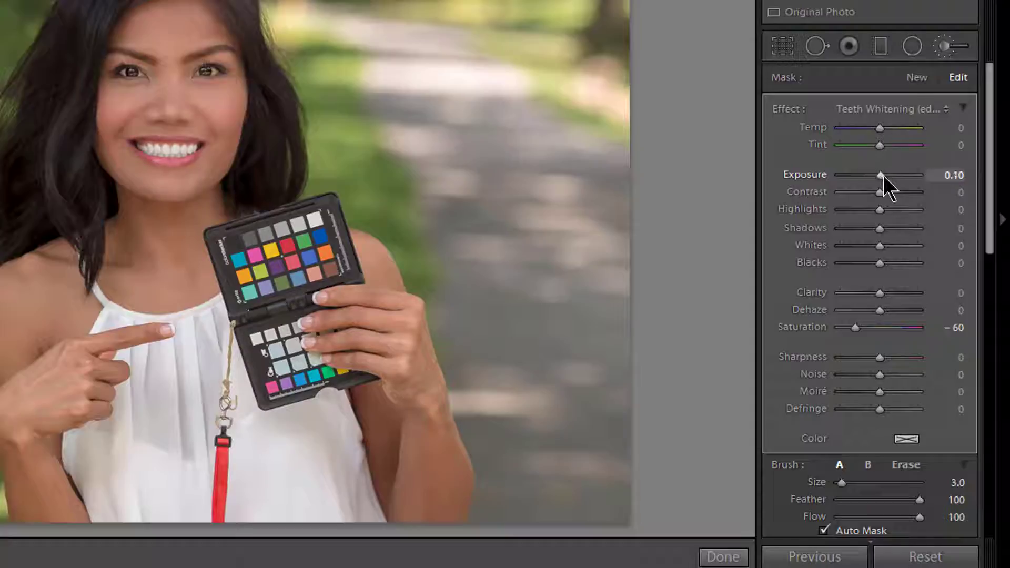
{"action": "key", "text": "Up"}
{"action": "key", "text": "Up"}
{"action": "key", "text": "Up"}
{"action": "key", "text": "Up"}
{"action": "key", "text": "Down"}
{"action": "key", "text": "Down"}
{"action": "key", "text": "Down"}
{"action": "key", "text": "Down"}
{"action": "left_click", "coordinate": [958, 178]}
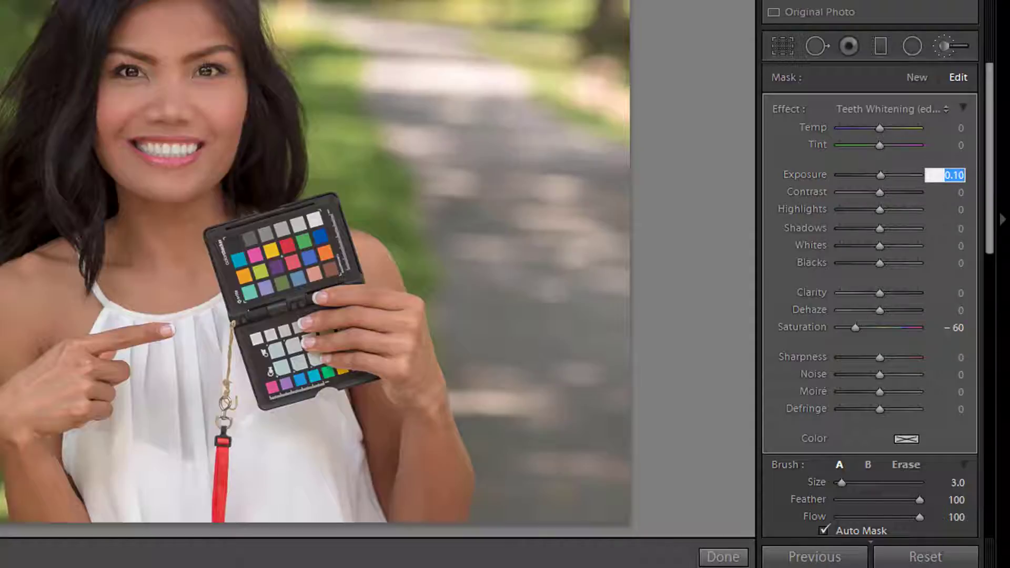
{"action": "type", "text": ".07"}
{"action": "key", "text": "Return"}
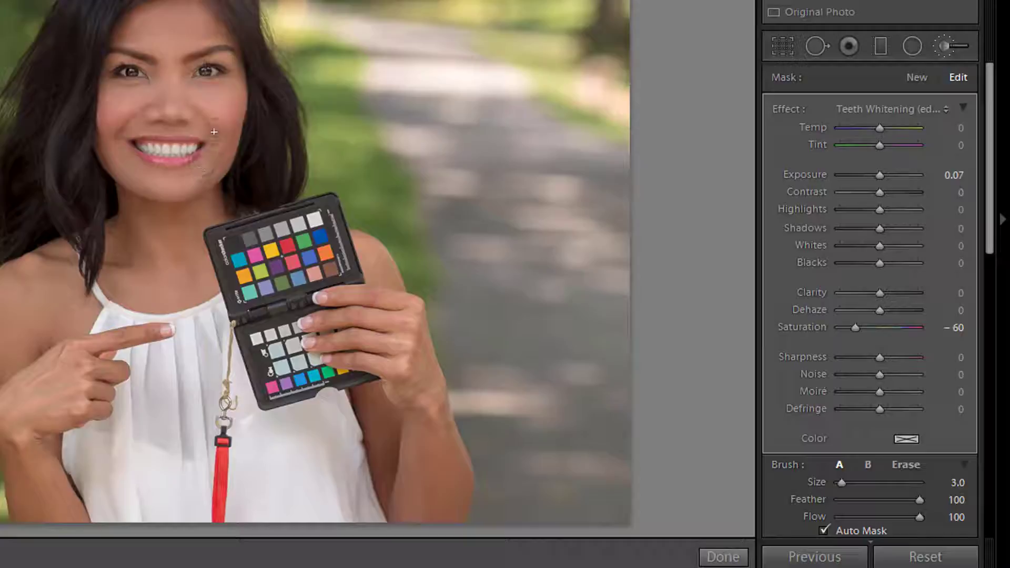
Undo a stray stroke on the nose and zoom to 1:1 on the teeth.
{"action": "left_click_drag", "start_coordinate": [152, 115], "coordinate": [181, 123]}
{"action": "key", "text": "ctrl+z"}
{"action": "left_click_drag", "start_coordinate": [133, 168], "coordinate": [170, 156]}
{"action": "left_click", "coordinate": [165, 120]}
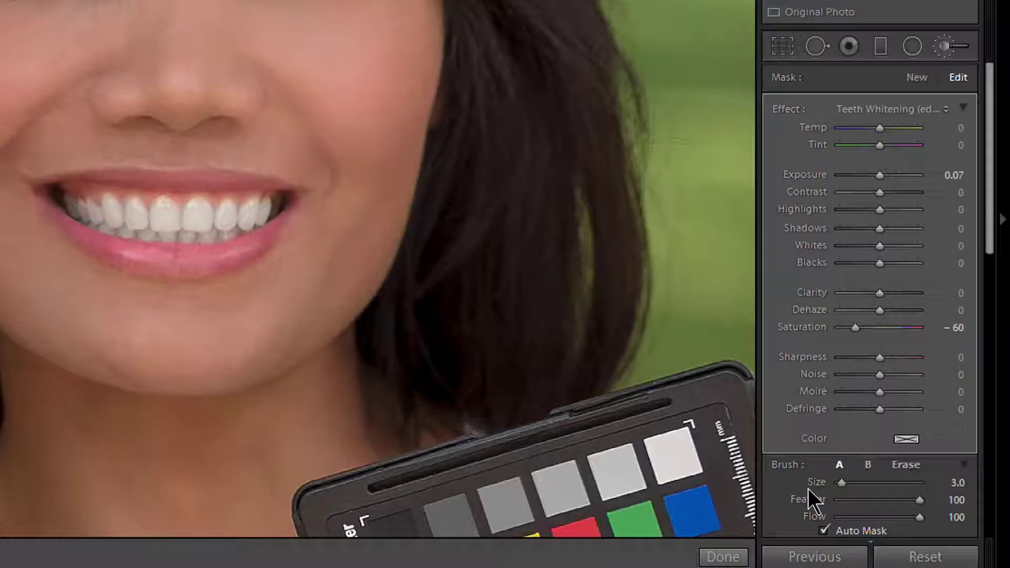
{"action": "scroll", "coordinate": [813, 482], "scroll_direction": "down", "scroll_amount": 3}
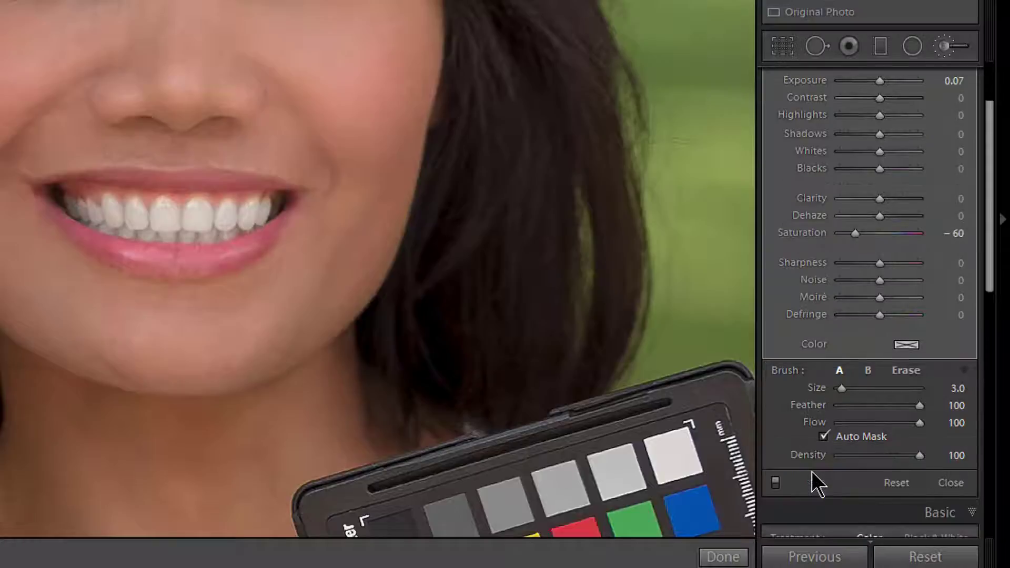
Compare the whitening on and off, zoom out, and close the Adjustment Brush.
{"action": "left_click", "coordinate": [776, 484]}
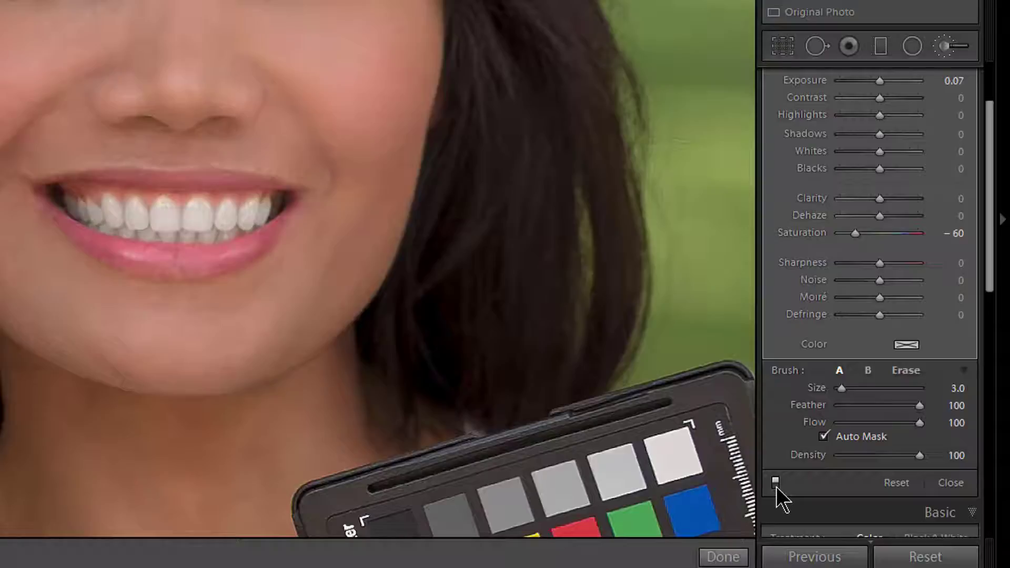
{"action": "left_click", "coordinate": [777, 484]}
{"action": "left_click", "coordinate": [777, 484]}
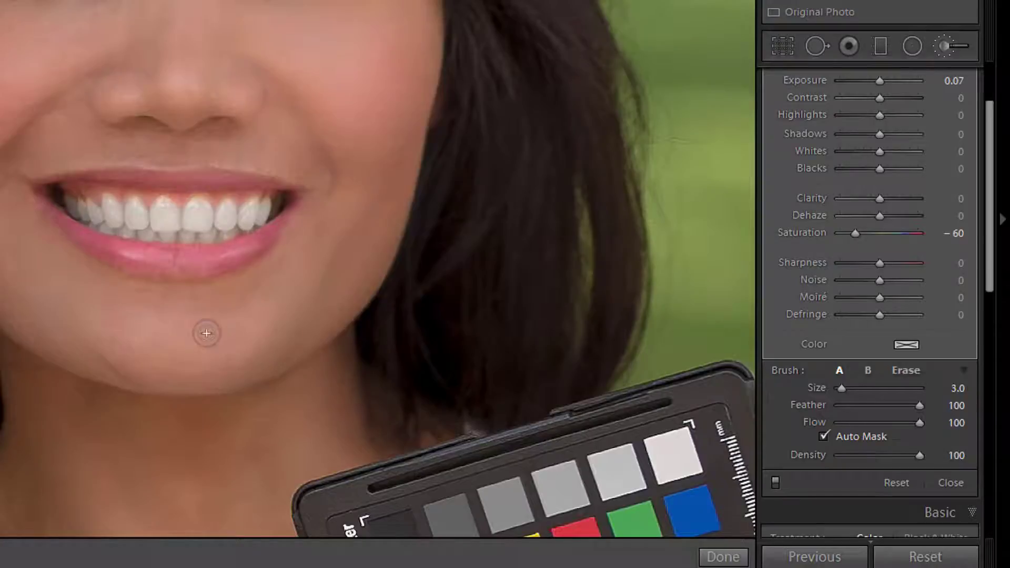
{"action": "left_click", "coordinate": [198, 309]}
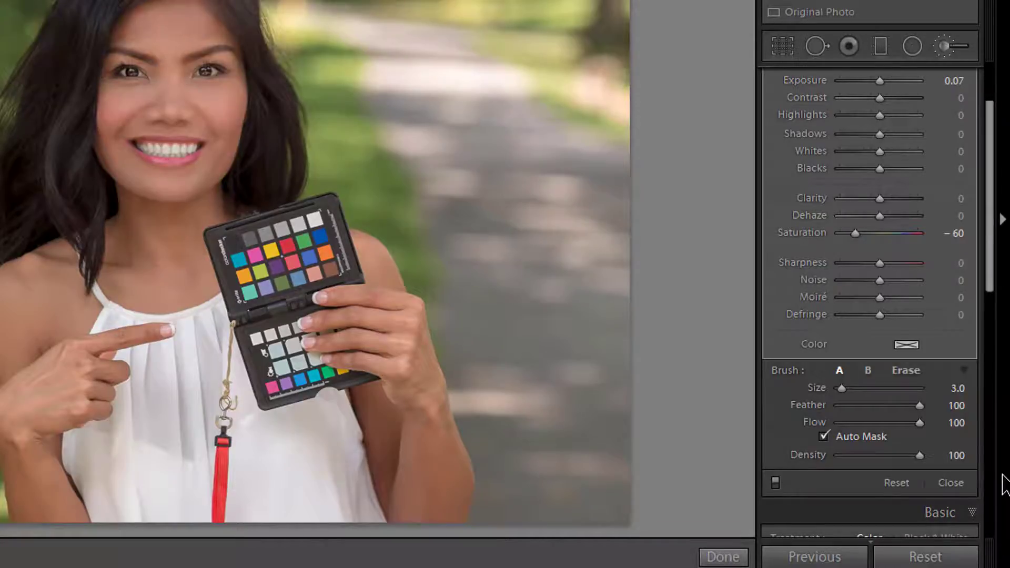
{"action": "key", "text": "k"}
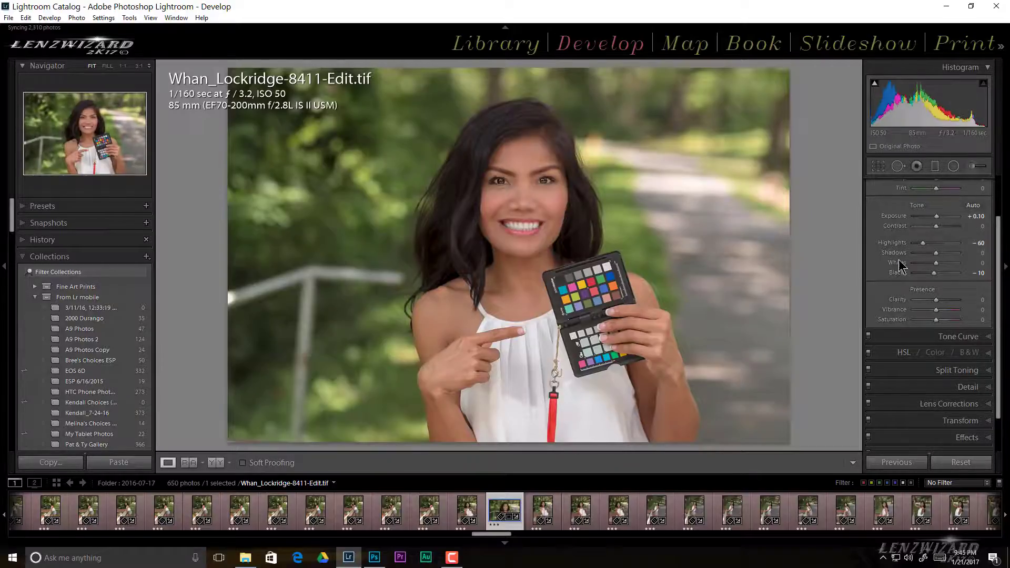
Reopen the Adjustment Brush with the Teeth Whitening effect and zoom in close on the mouth.
{"action": "scroll", "coordinate": [884, 261], "scroll_direction": "up", "scroll_amount": 2}
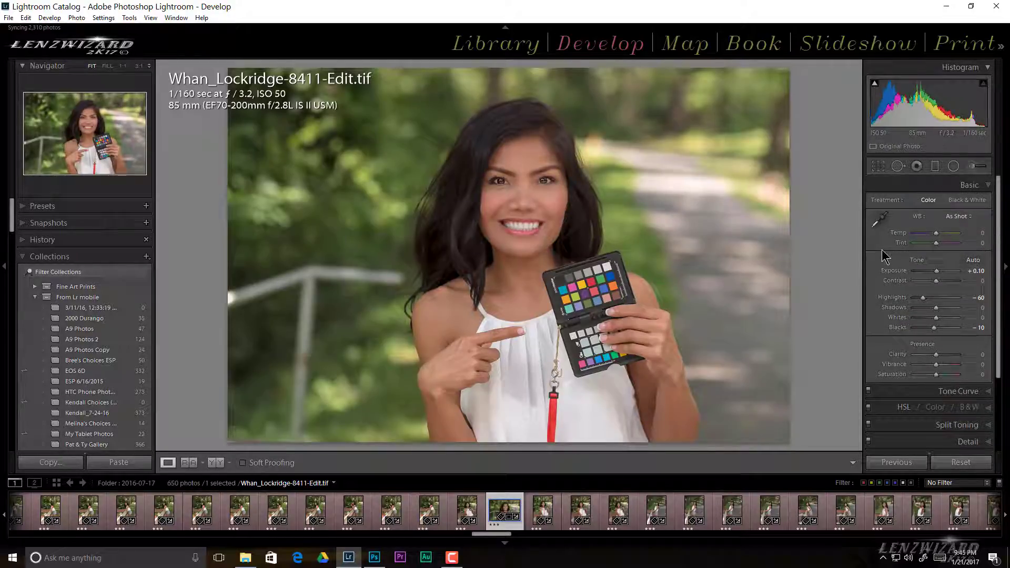
{"action": "key", "text": "k"}
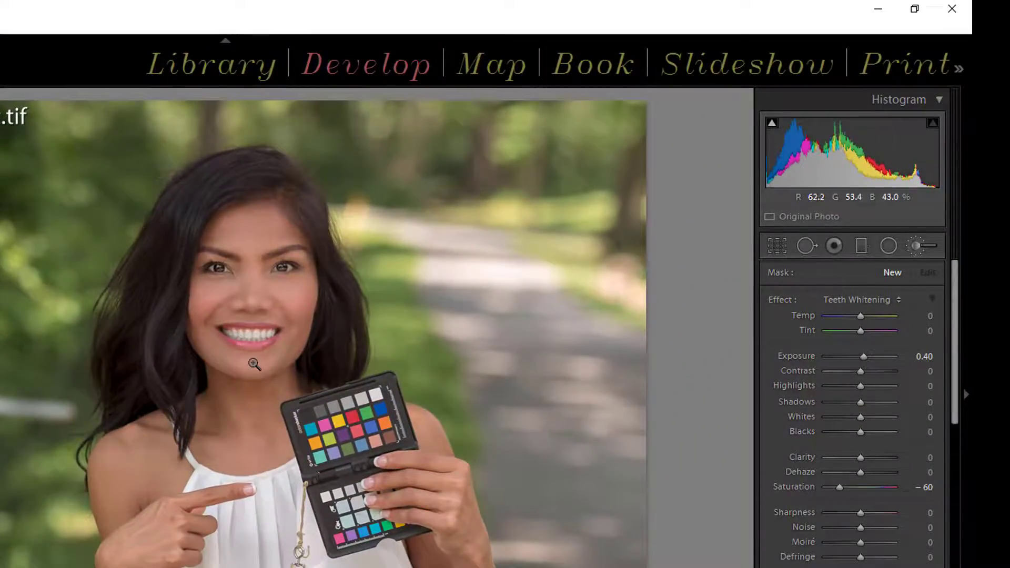
{"action": "left_click", "coordinate": [254, 365]}
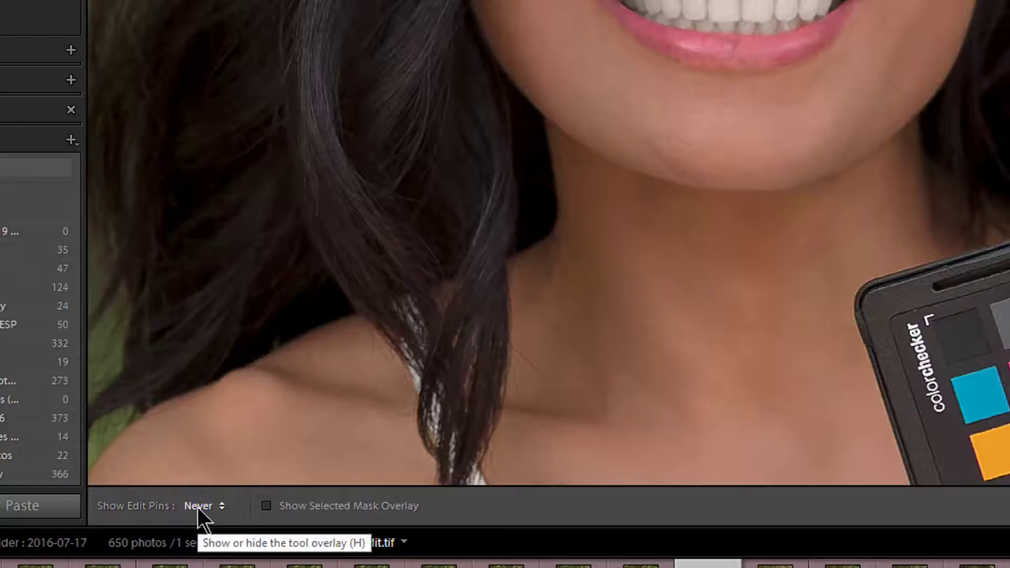
Set edit pins to show Always, then delete an unwanted brush pin added on the chin.
{"action": "left_click", "coordinate": [198, 507]}
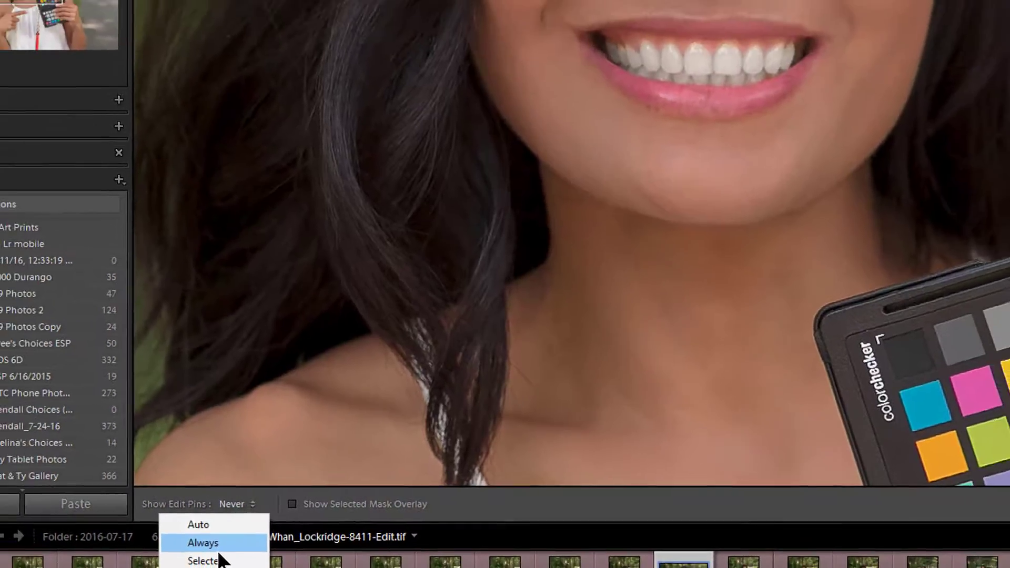
{"action": "left_click", "coordinate": [182, 552]}
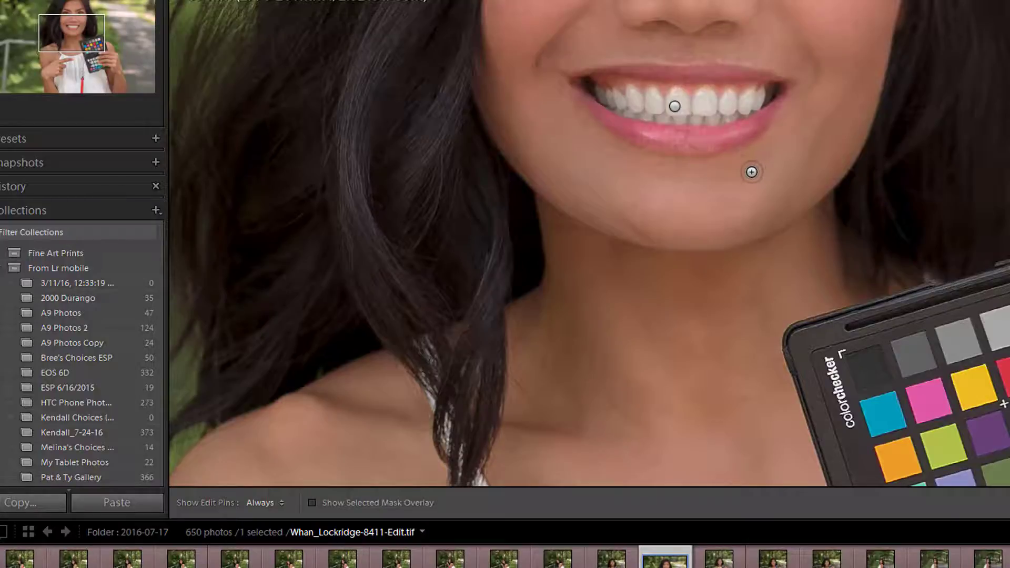
{"action": "left_click", "coordinate": [752, 171]}
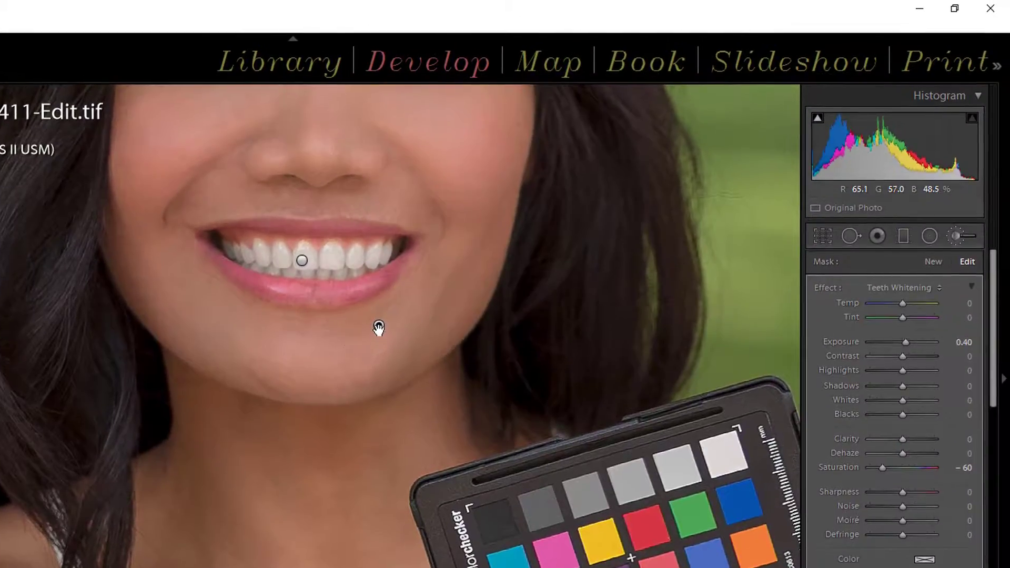
{"action": "key", "text": "Delete"}
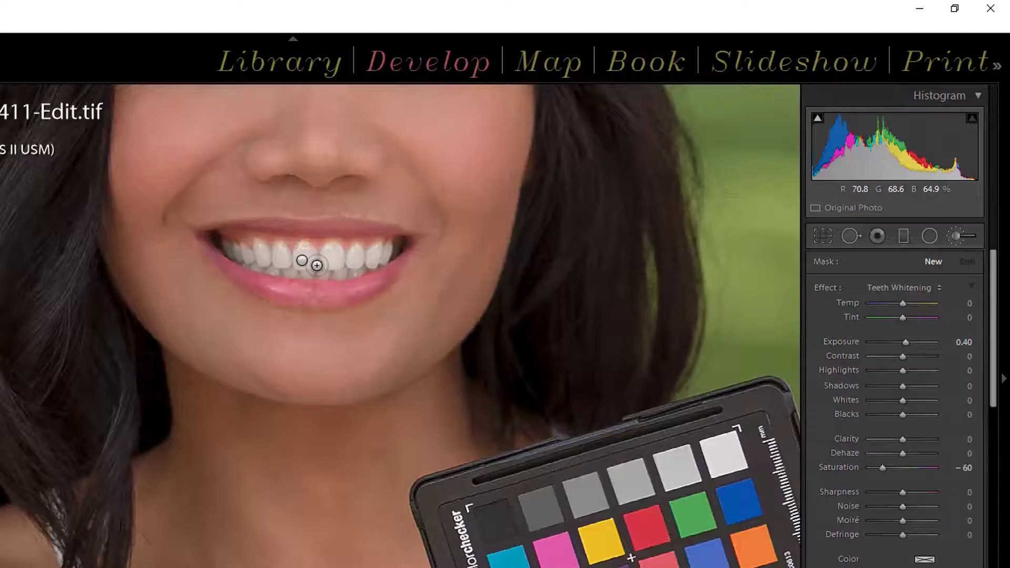
{"action": "mouse_move", "coordinate": [303, 265]}
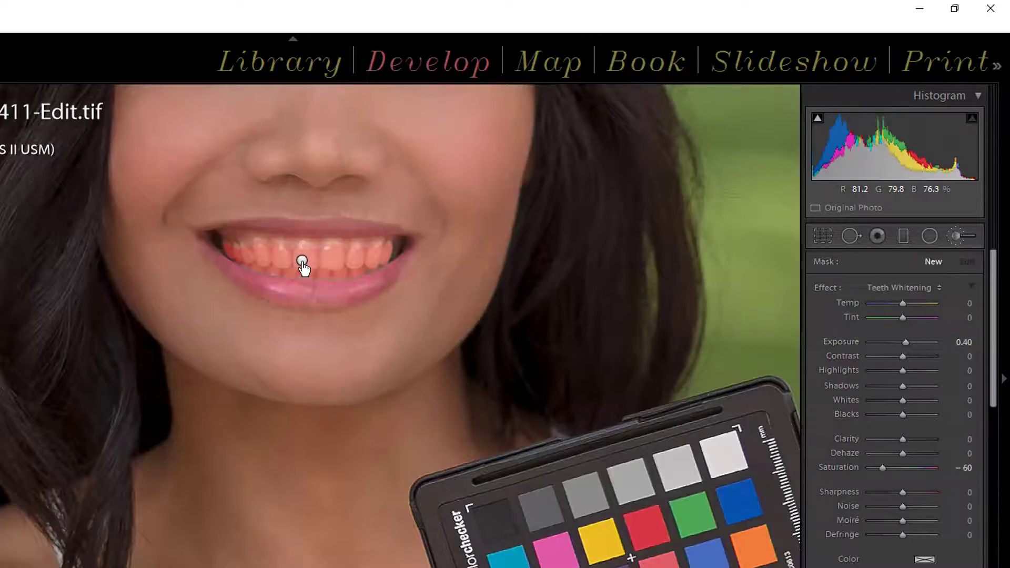
Select the teeth pin (Exposure 0.07, Saturation −60), view its Duplicate/Delete/Reset options, and preview its mask.
{"action": "left_click", "coordinate": [302, 262]}
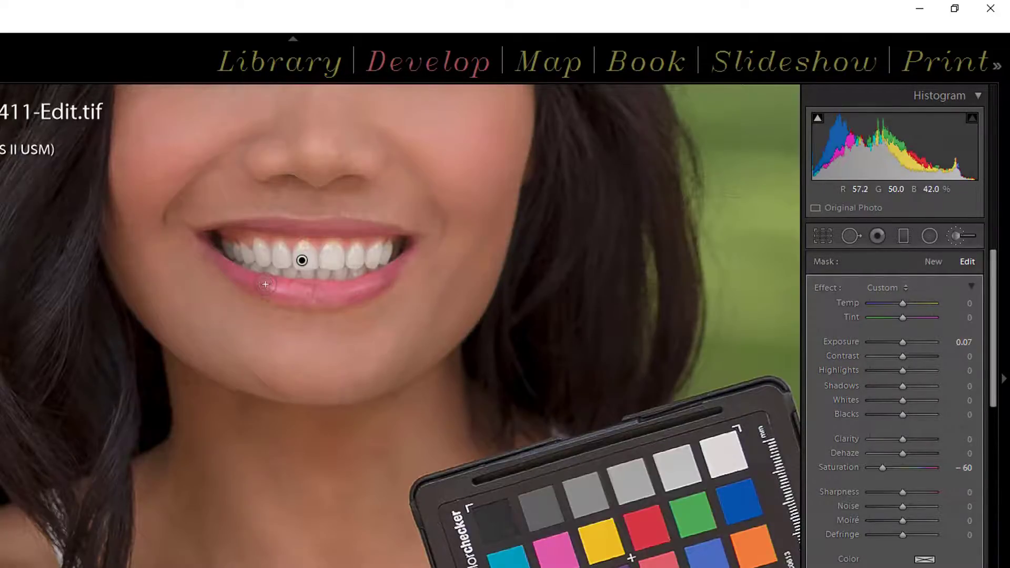
{"action": "right_click", "coordinate": [302, 261]}
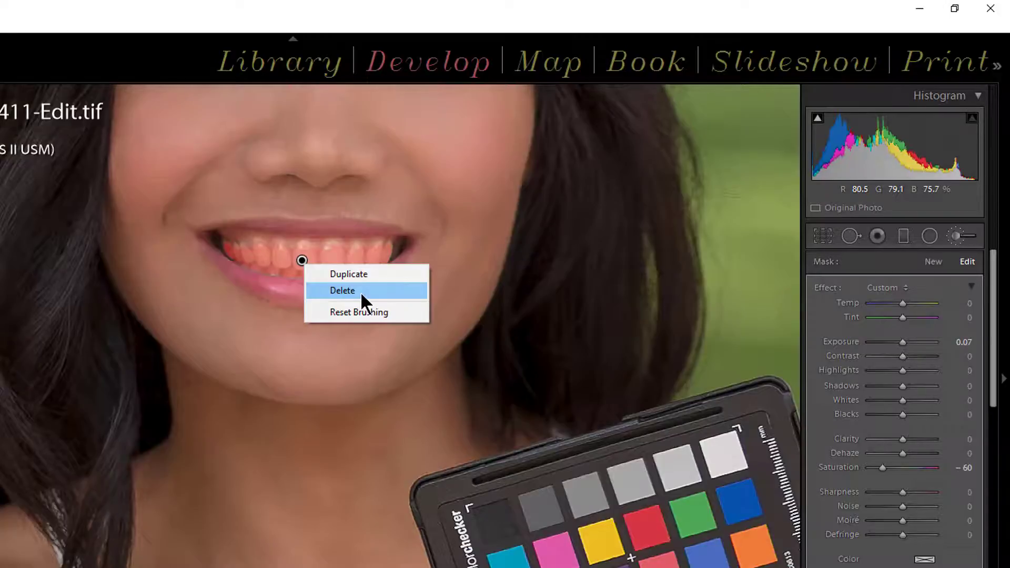
{"action": "left_click", "coordinate": [826, 301]}
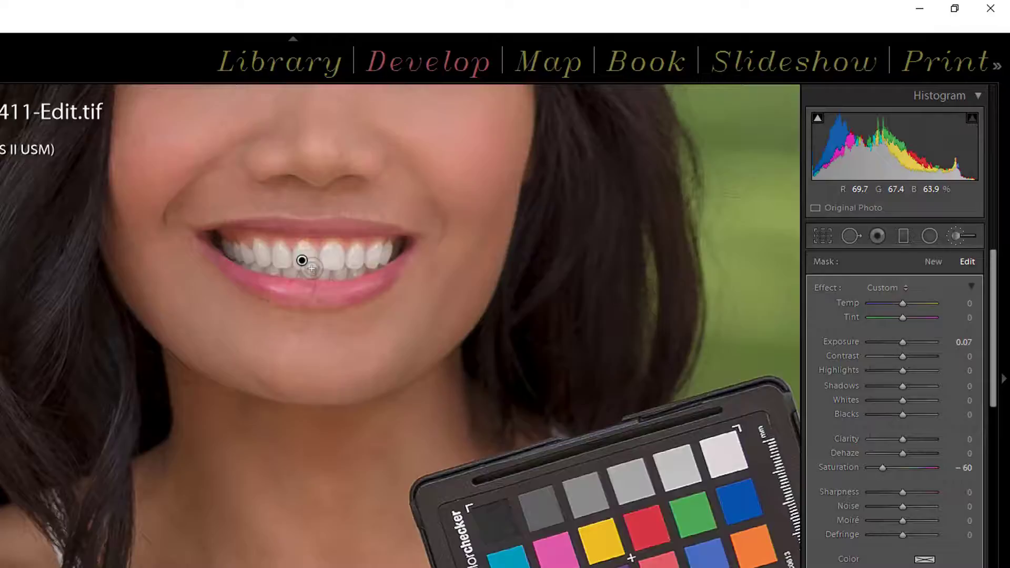
{"action": "mouse_move", "coordinate": [301, 262]}
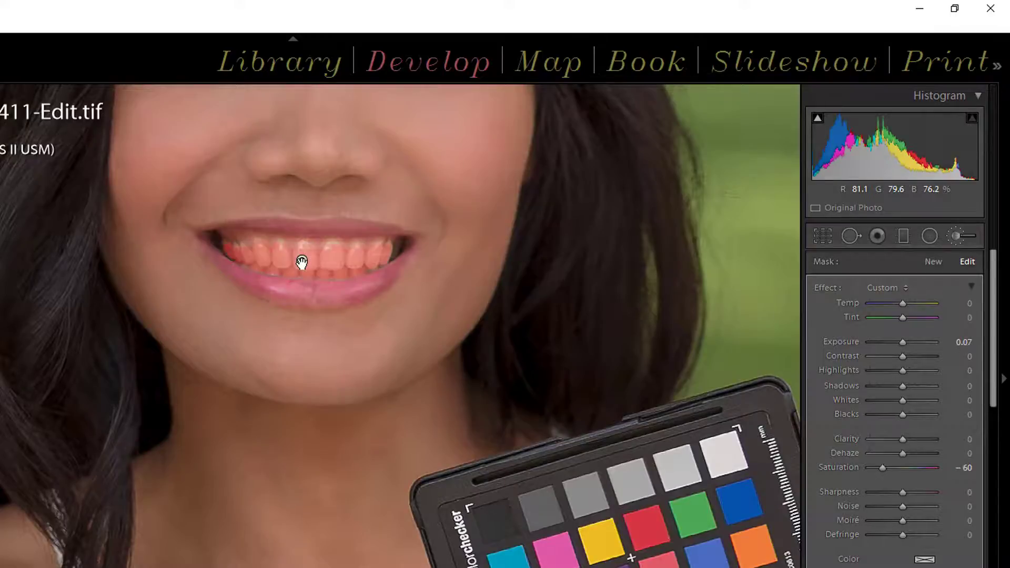
{"action": "mouse_move", "coordinate": [302, 261]}
{"action": "left_mouse_down"}
{"action": "mouse_move", "coordinate": [320, 201]}
{"action": "mouse_move", "coordinate": [318, 242]}
{"action": "mouse_move", "coordinate": [287, 305]}
{"action": "mouse_move", "coordinate": [300, 264]}
{"action": "mouse_move", "coordinate": [294, 251]}
{"action": "mouse_move", "coordinate": [307, 239]}
{"action": "mouse_move", "coordinate": [302, 263]}
{"action": "left_mouse_up"}
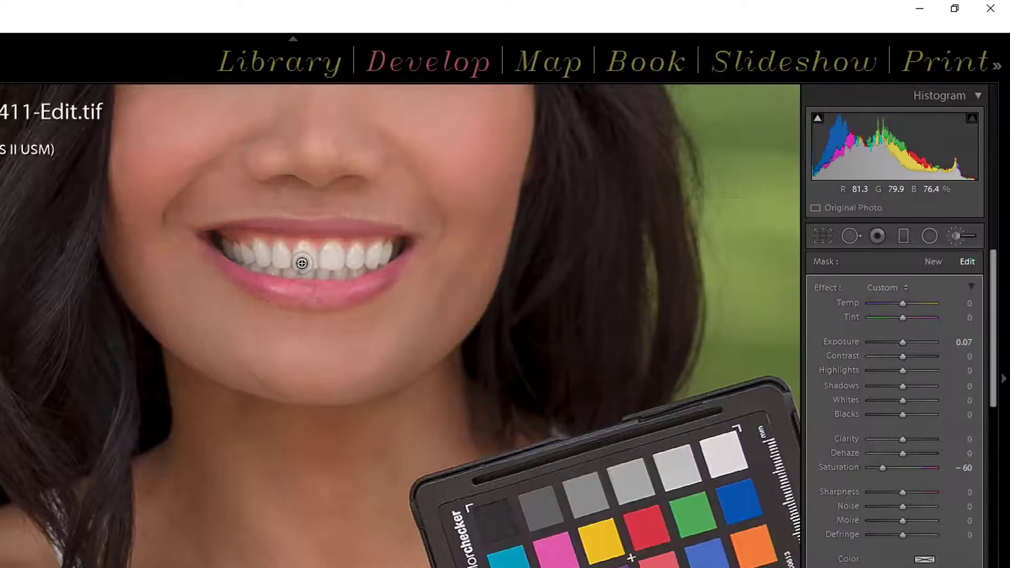
{"action": "mouse_move", "coordinate": [301, 263]}
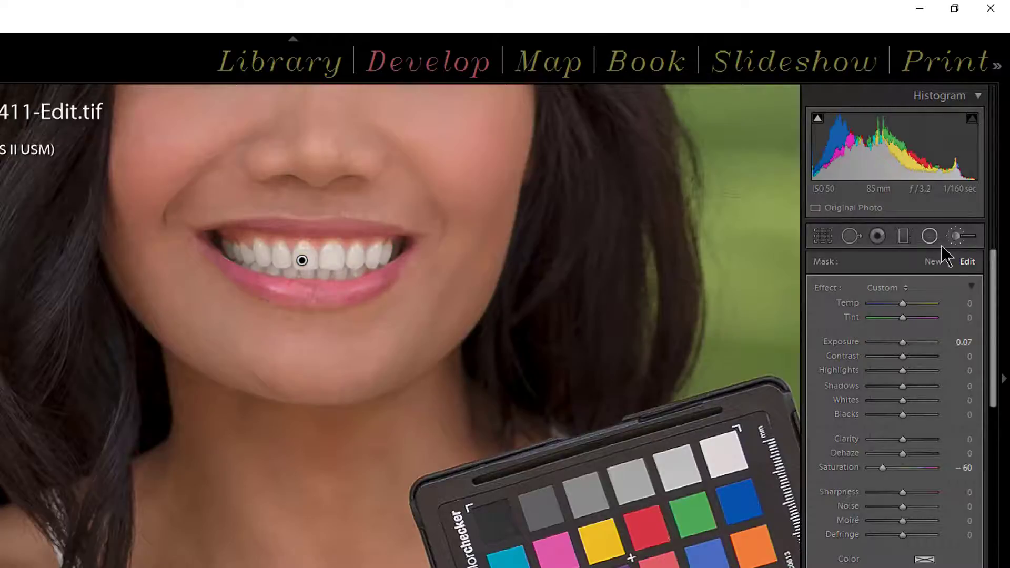
Reset the brush settings, finish the Adjustment Brush with Done, and fit the whole portrait in view.
{"action": "scroll", "coordinate": [895, 474], "scroll_direction": "down", "scroll_amount": 5}
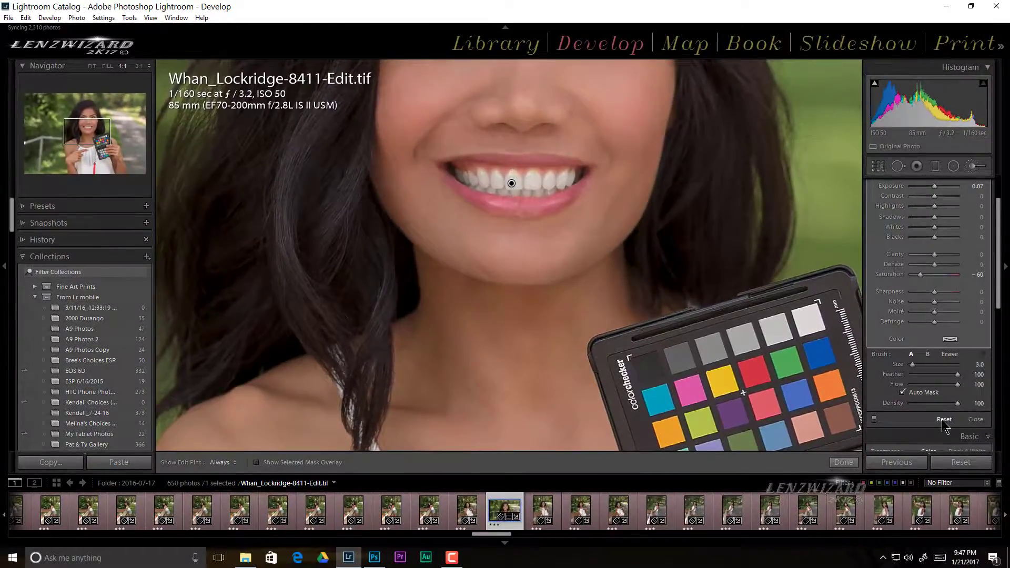
{"action": "left_click", "coordinate": [944, 420]}
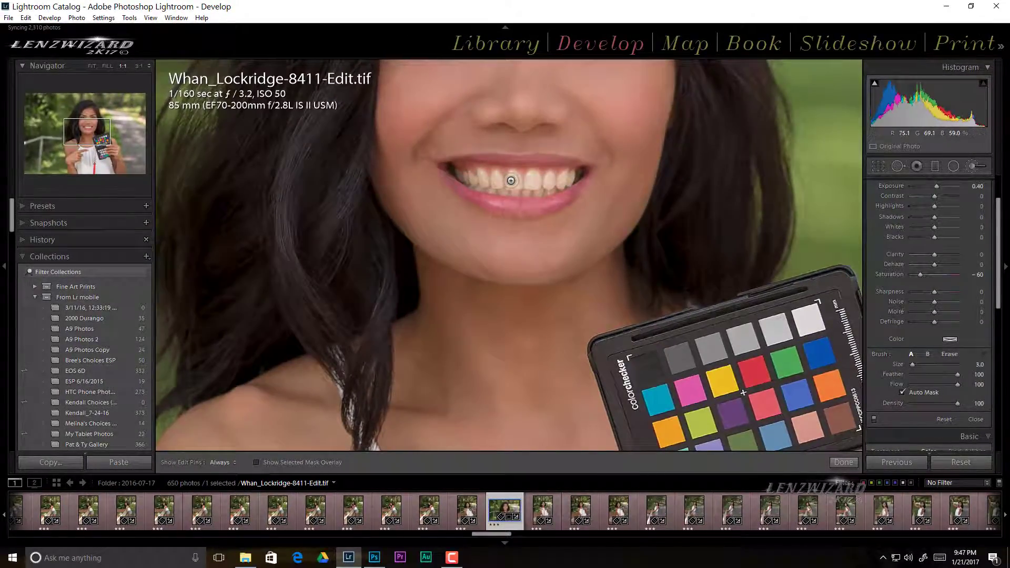
{"action": "left_click", "coordinate": [844, 463]}
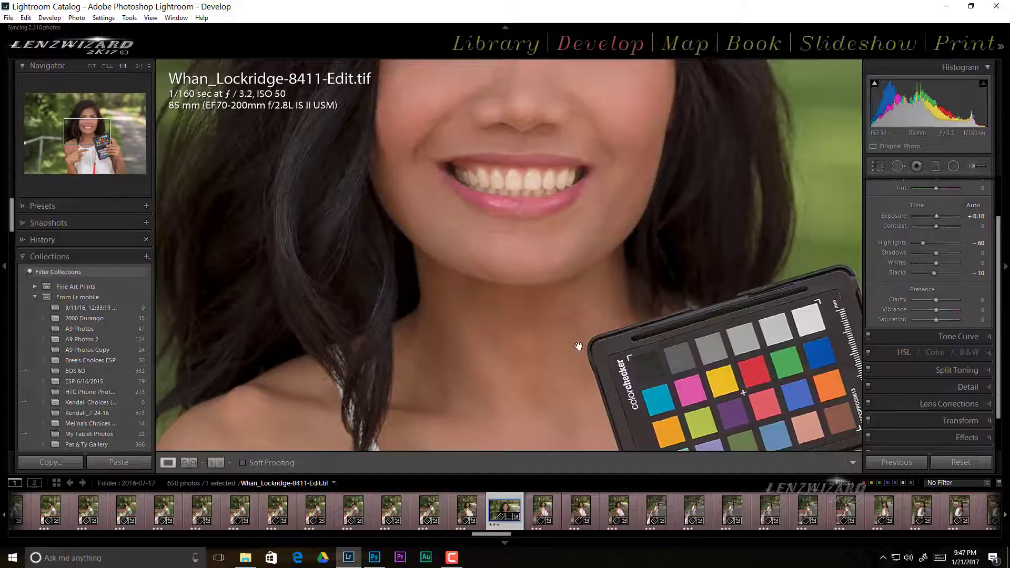
{"action": "left_click", "coordinate": [514, 226]}
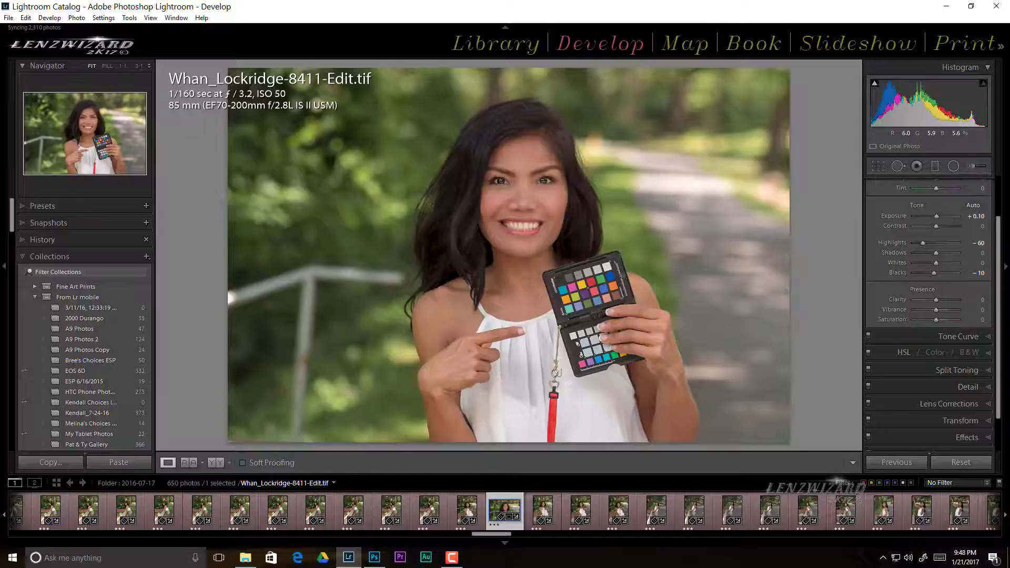
Zoom to 1:1 on the ColorChecker and set white balance by sampling its light grey patch.
{"action": "left_click", "coordinate": [572, 286]}
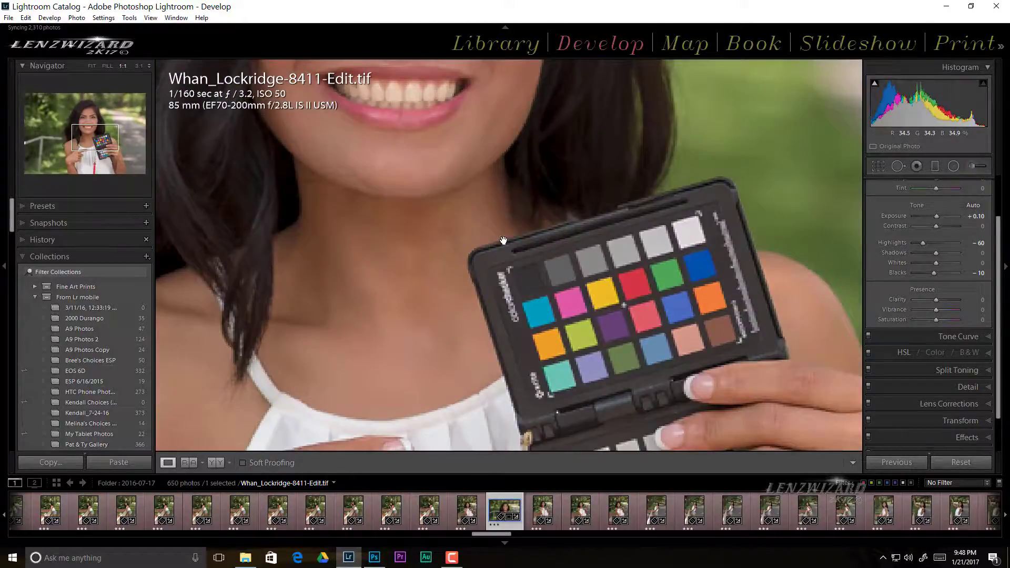
{"action": "left_click_drag", "start_coordinate": [468, 219], "coordinate": [539, 335]}
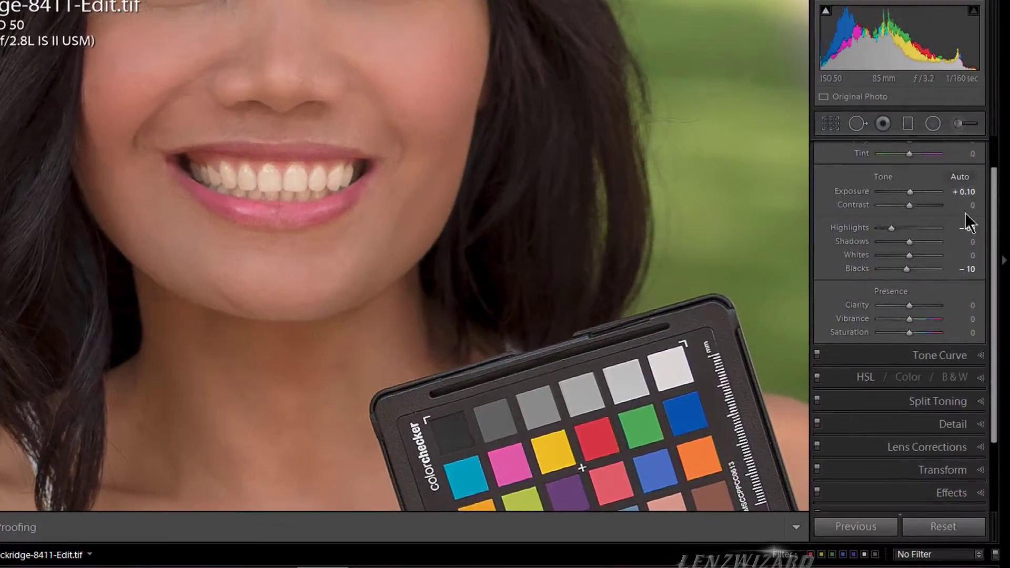
{"action": "scroll", "coordinate": [977, 233], "scroll_direction": "up", "scroll_amount": 2}
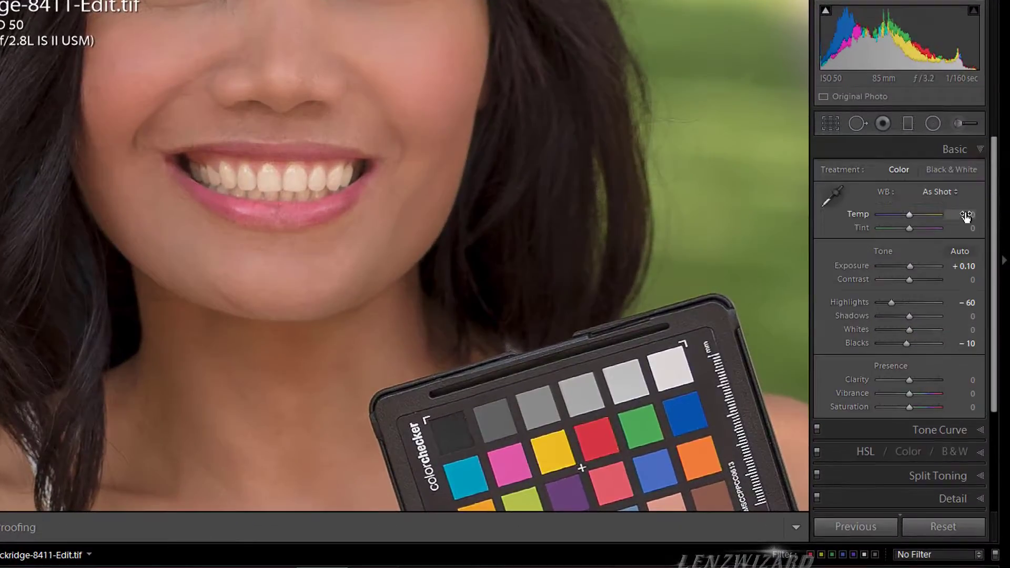
{"action": "left_click", "coordinate": [831, 205]}
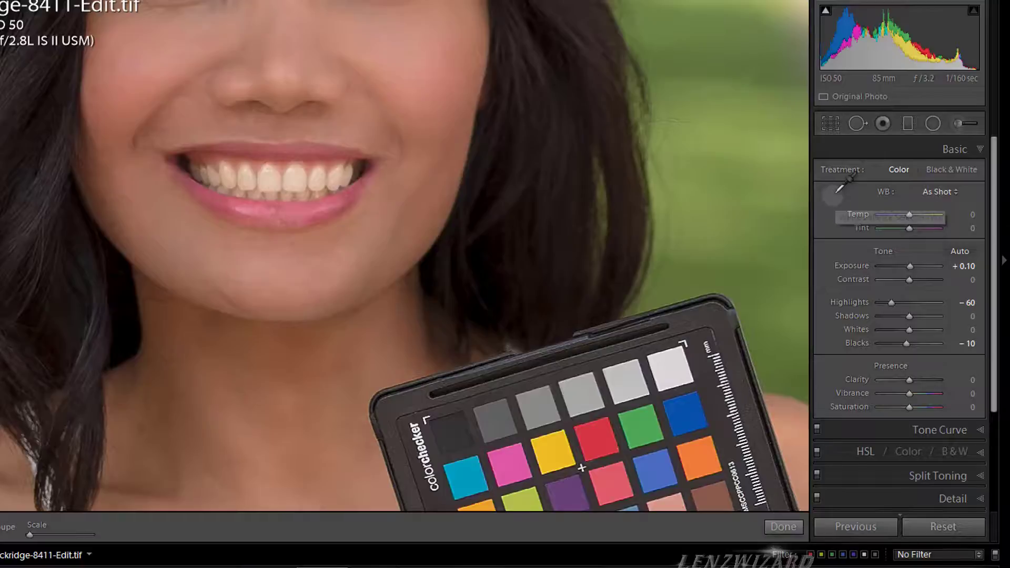
{"action": "left_click", "coordinate": [625, 383]}
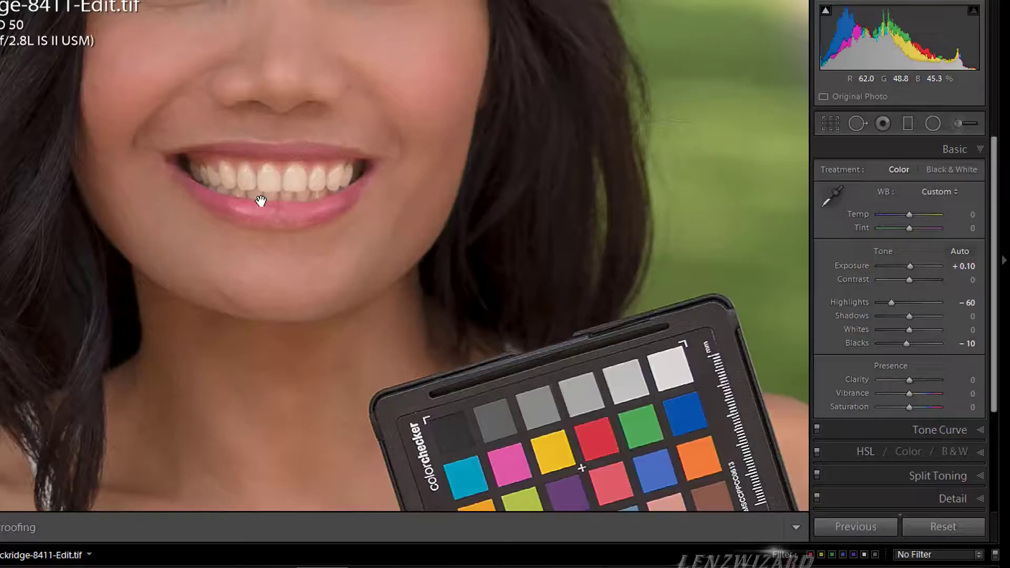
Fit the portrait in view and switch white balance to As Shot, then Auto, then back to As Shot.
{"action": "left_click", "coordinate": [298, 201]}
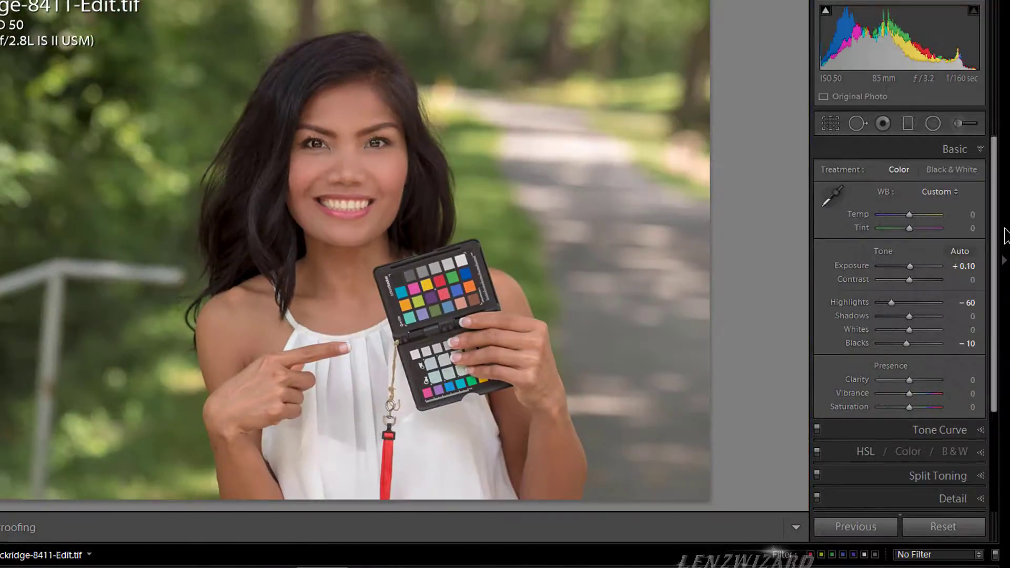
{"action": "left_click", "coordinate": [934, 192]}
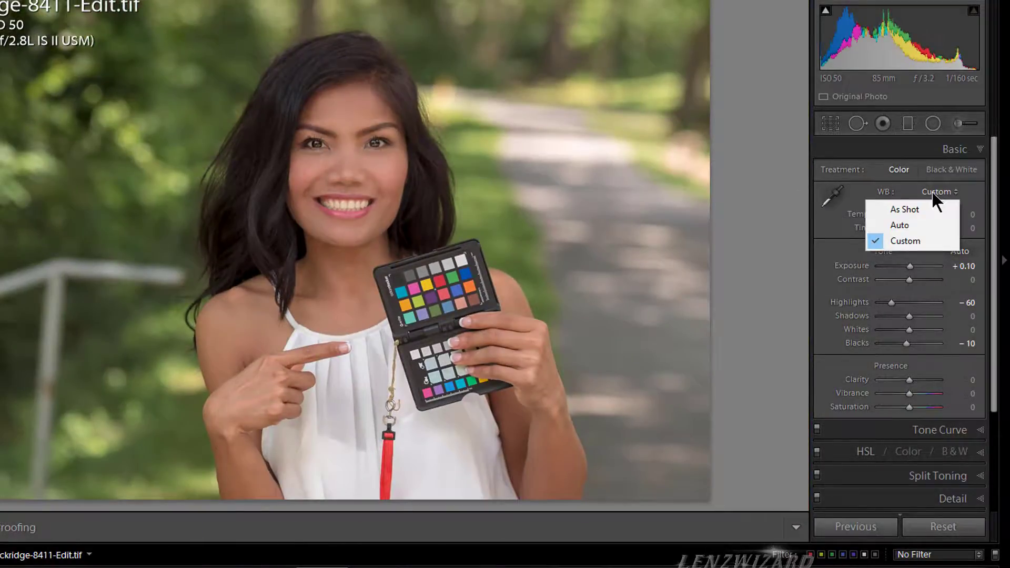
{"action": "left_click", "coordinate": [911, 209]}
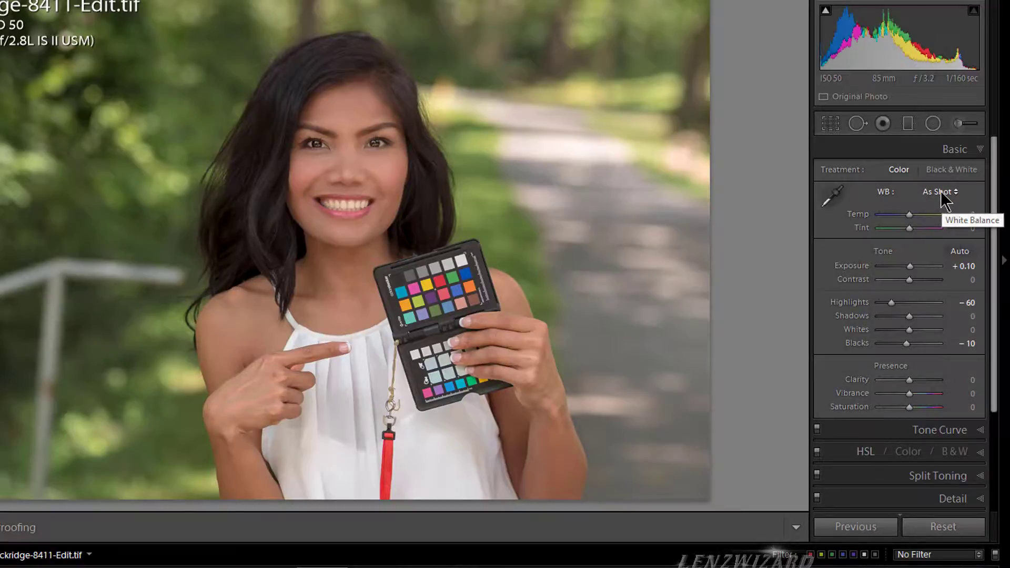
{"action": "left_click", "coordinate": [942, 193]}
{"action": "left_click", "coordinate": [925, 221]}
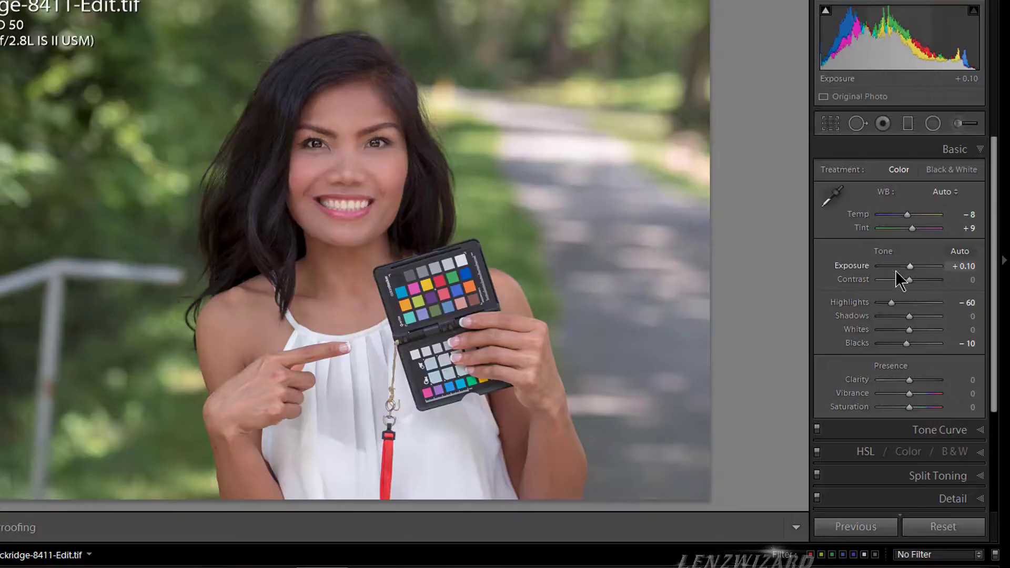
{"action": "left_click", "coordinate": [945, 192]}
{"action": "left_click", "coordinate": [931, 211]}
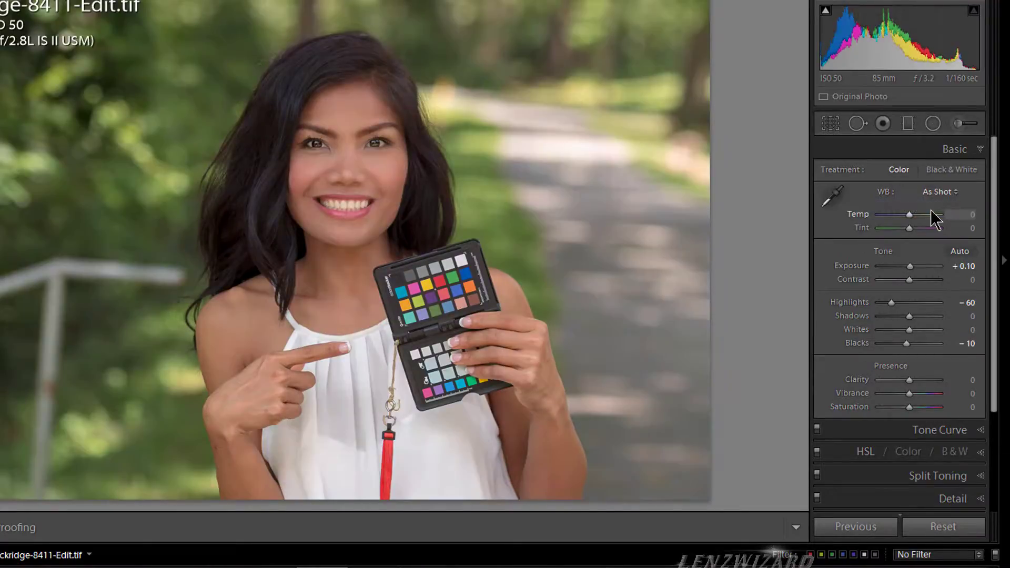